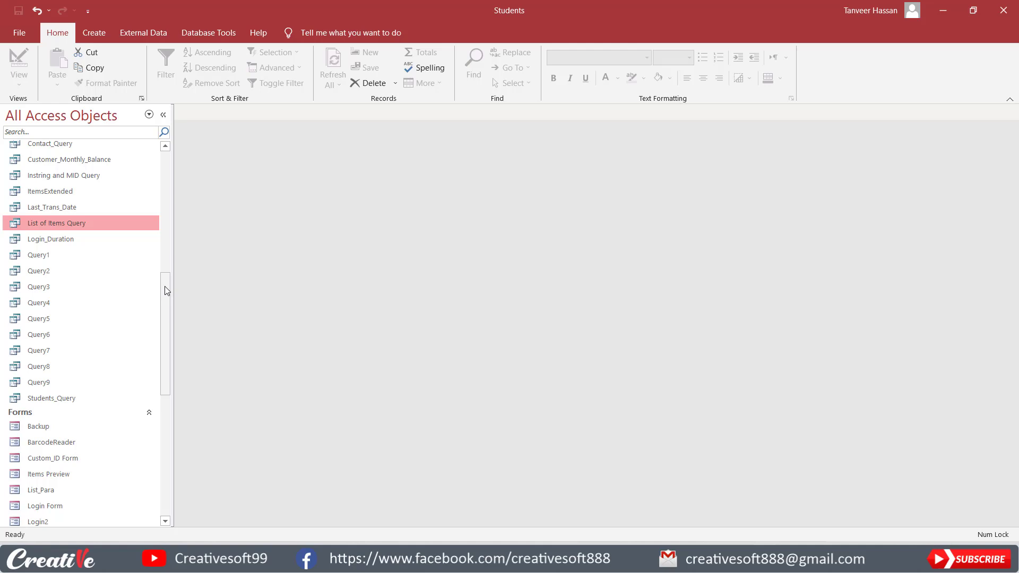
Step: Open the List_Para form in Design View and switch it to Form View
drag(164, 286, 169, 373)
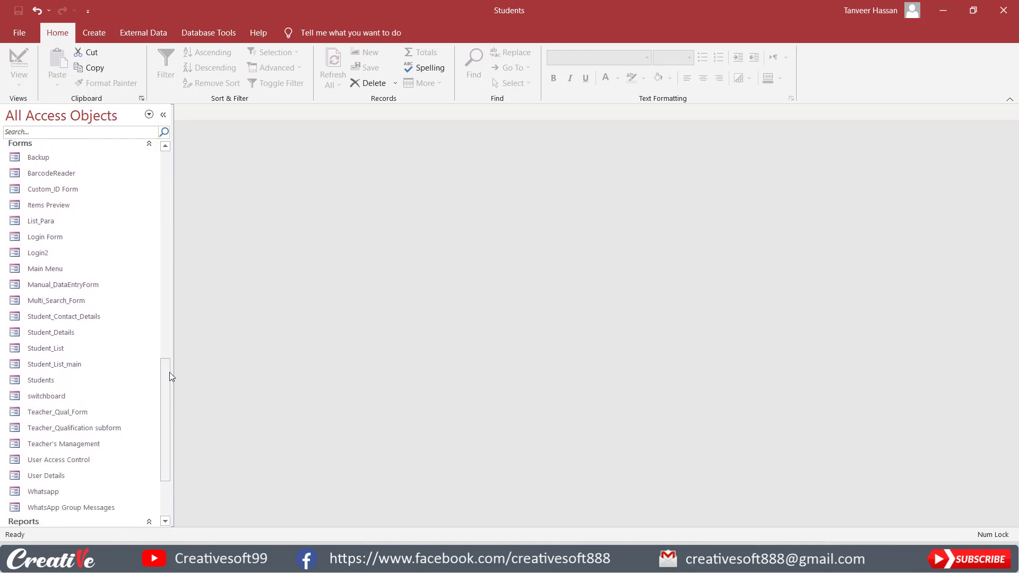
click(57, 301)
click(48, 219)
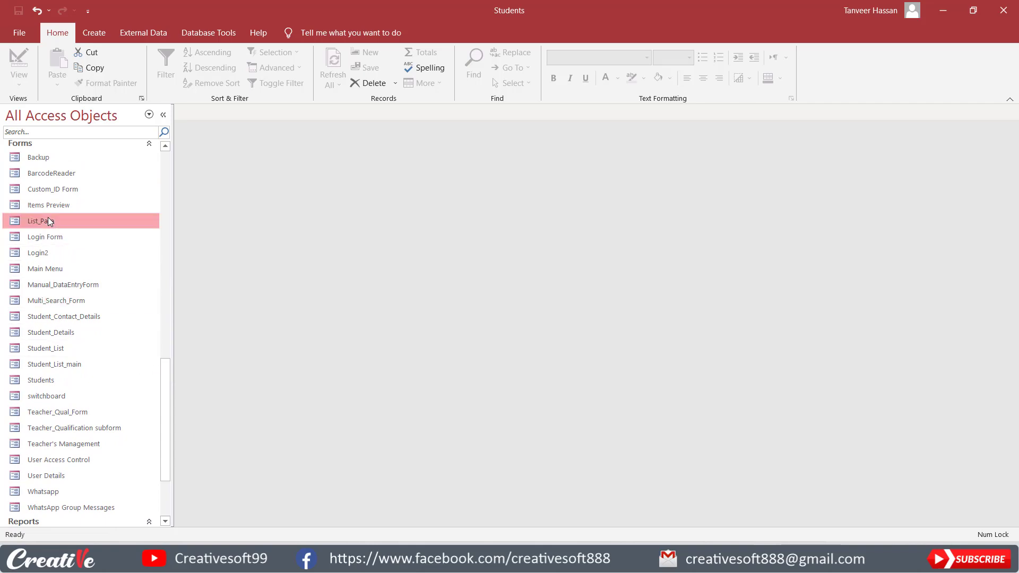
right_click(48, 218)
click(92, 258)
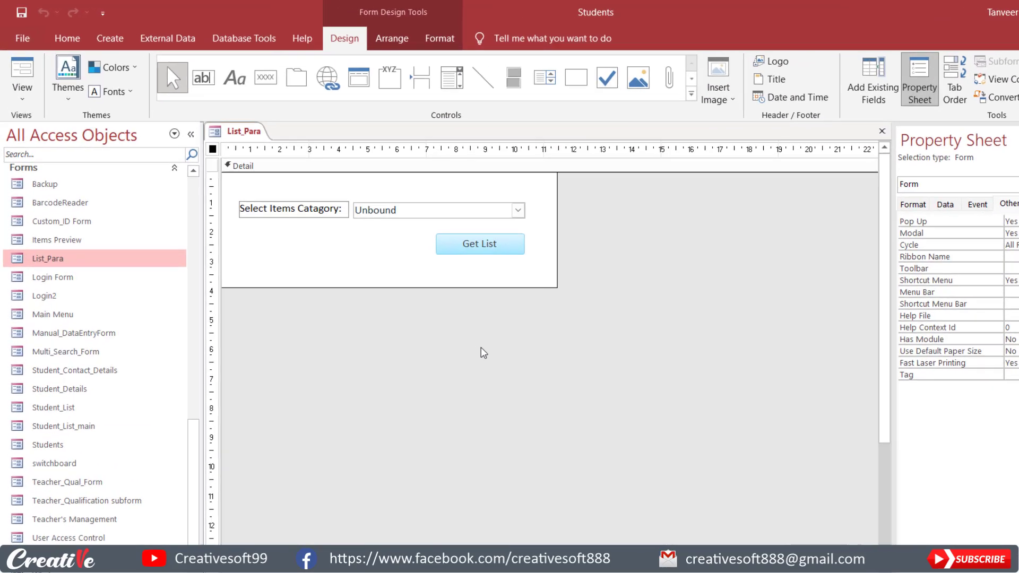
click(22, 80)
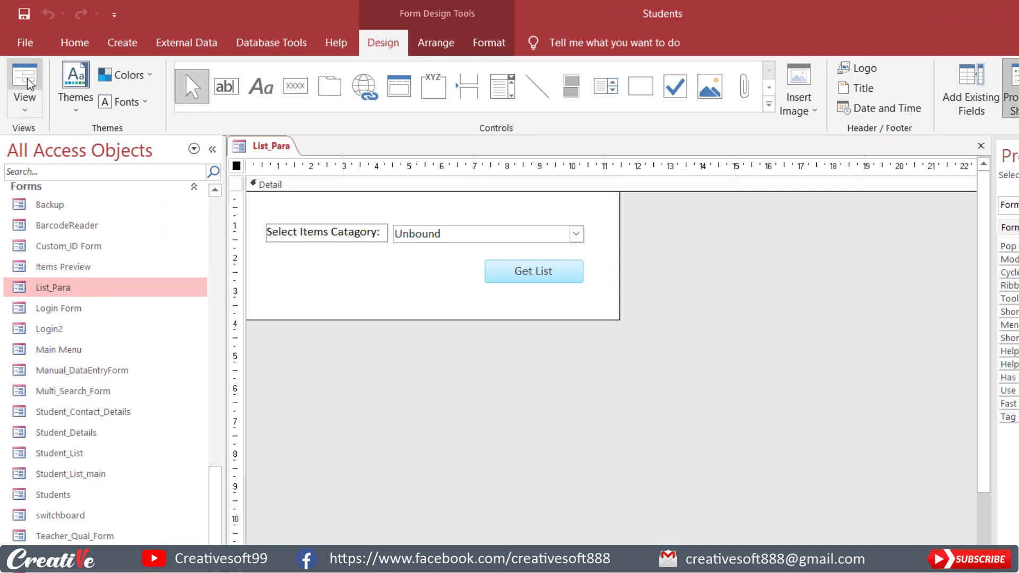
mouse_move(396, 169)
mouse_down()
mouse_move(635, 185)
mouse_move(552, 183)
mouse_up()
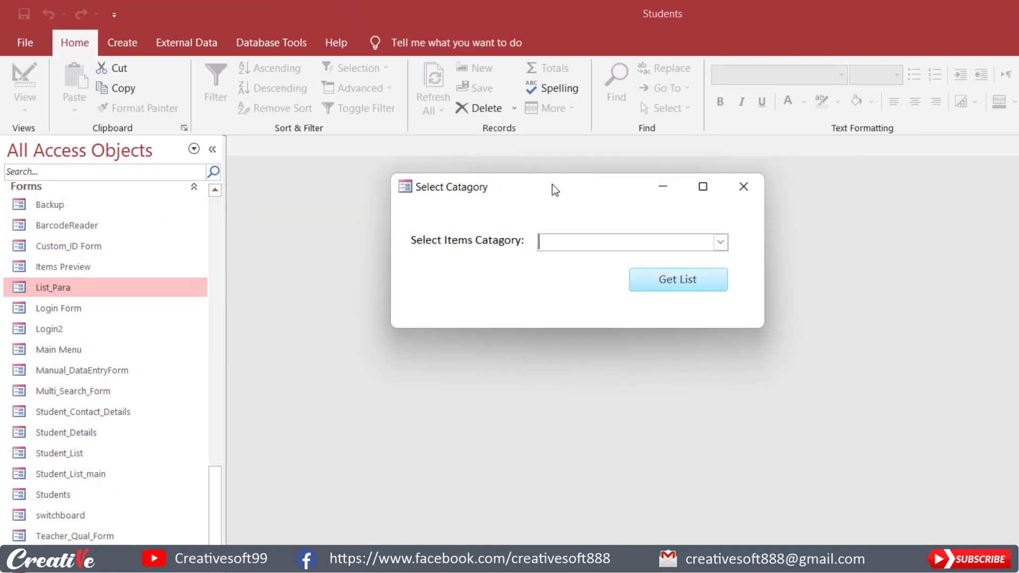
Step: Run the item list for the Biscutes category, review the List of Items Report, and close it
click(720, 242)
click(578, 260)
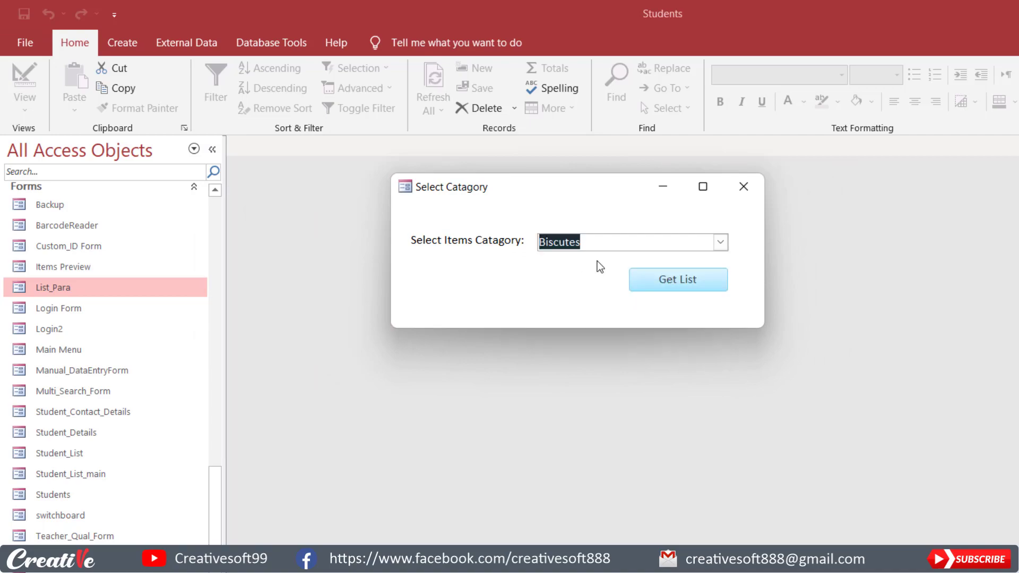
click(667, 279)
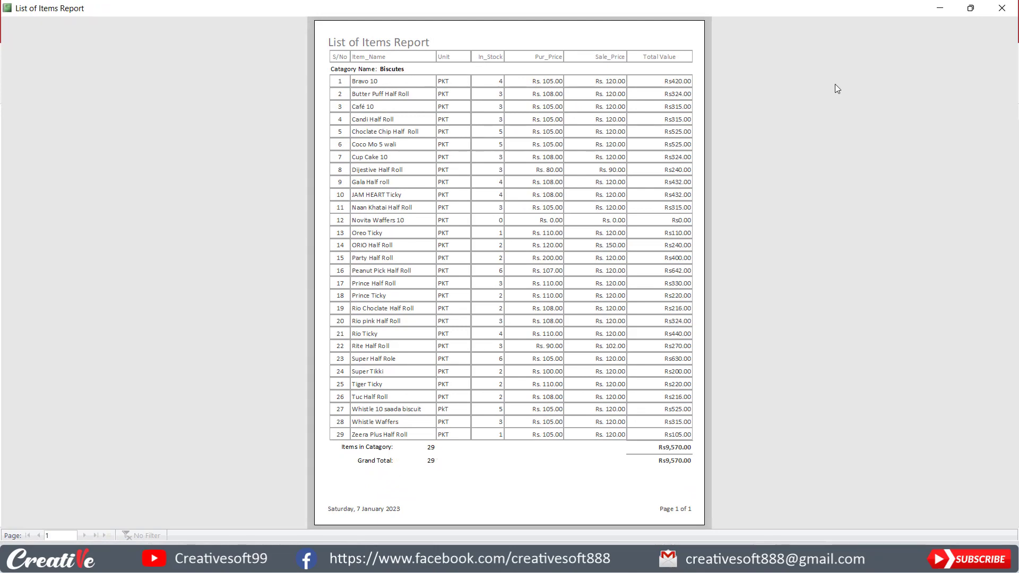
click(1001, 11)
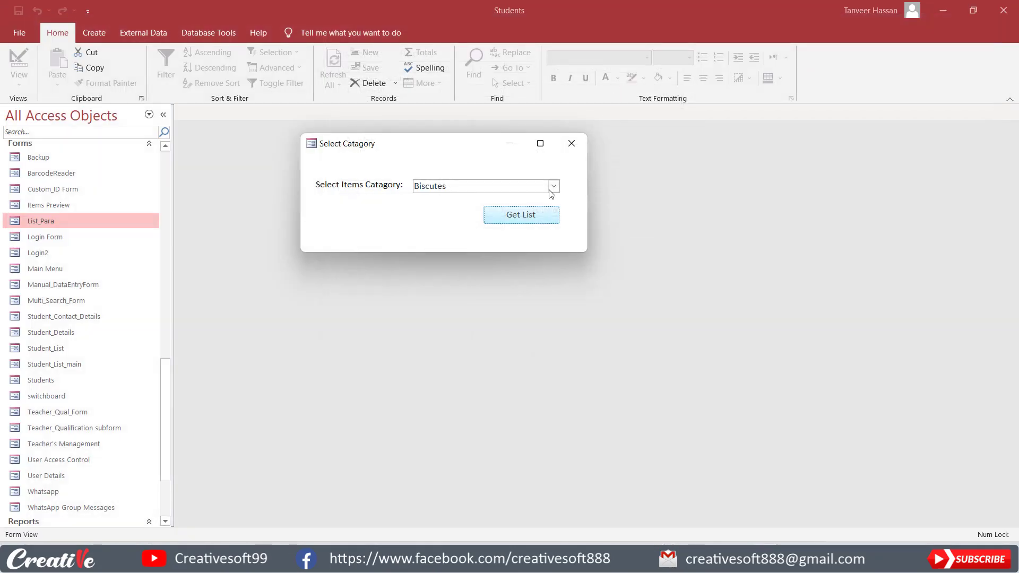
Step: Run the item list for the Cigarettes category, review the report, and close both the report and the Select Catagory form
click(554, 187)
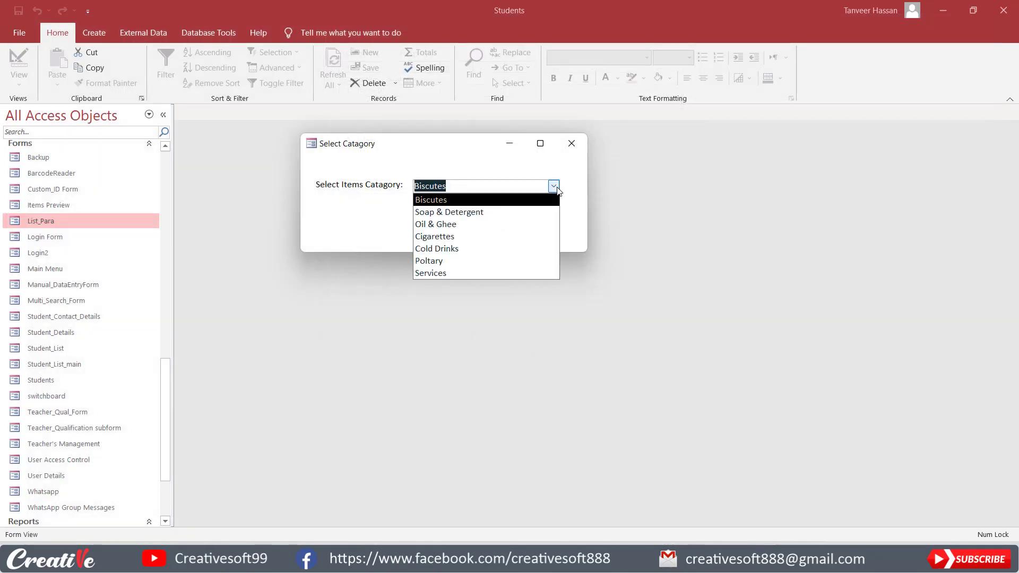
click(452, 237)
click(518, 220)
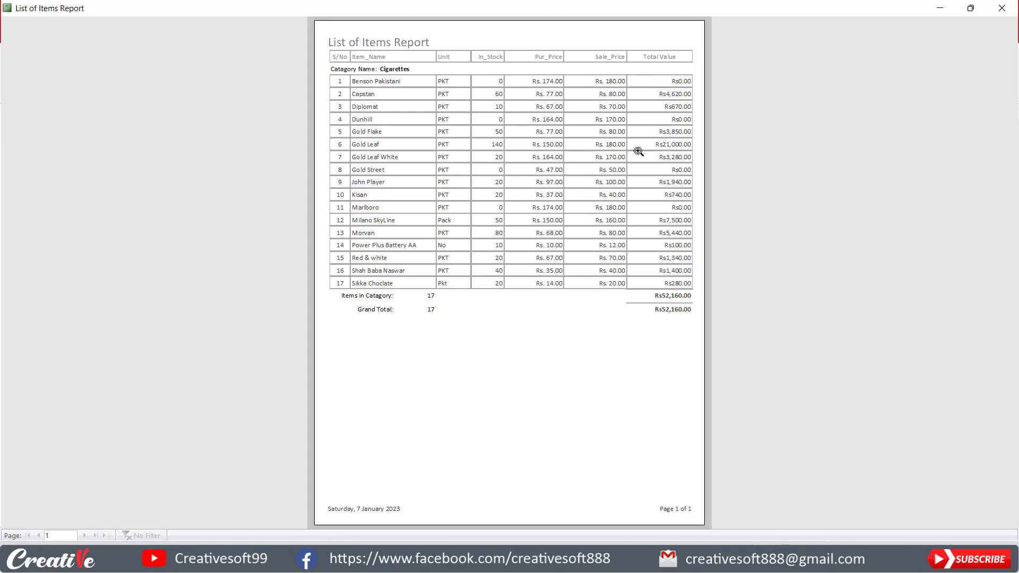
click(1002, 8)
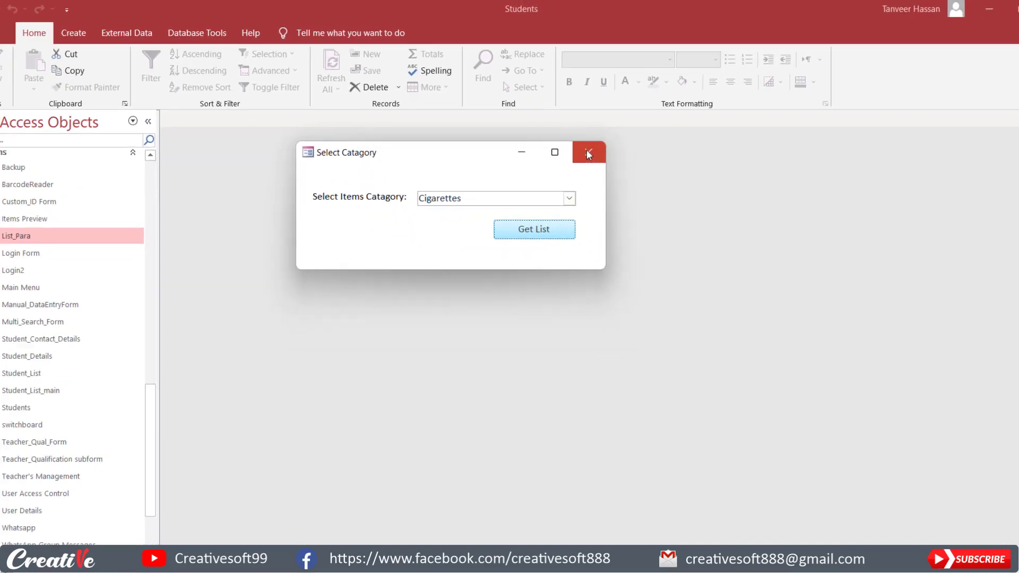
click(588, 152)
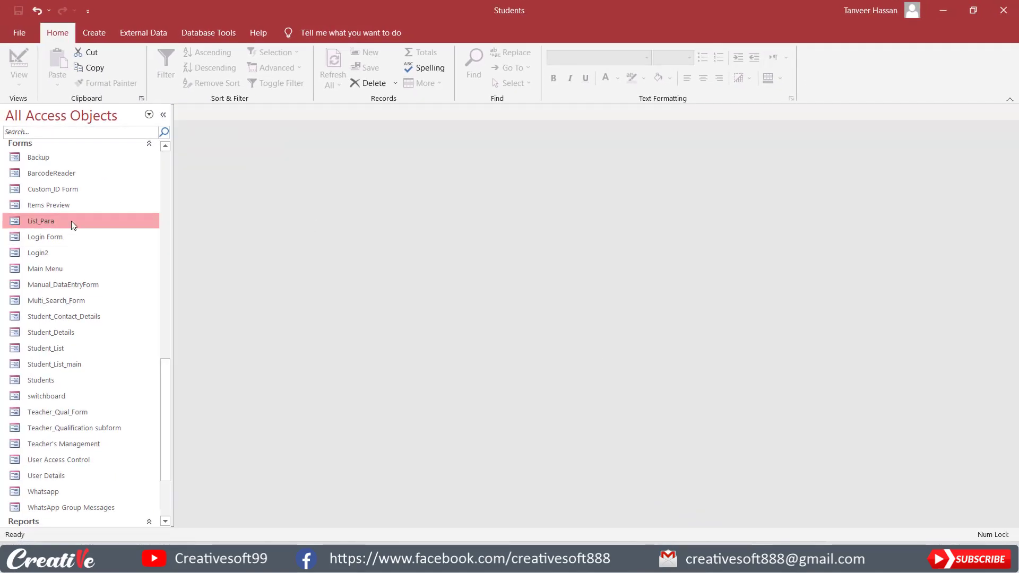
Step: Run List of Items Query with its category parameter left blank, and close the datasheet
scroll(71, 220, up, 5)
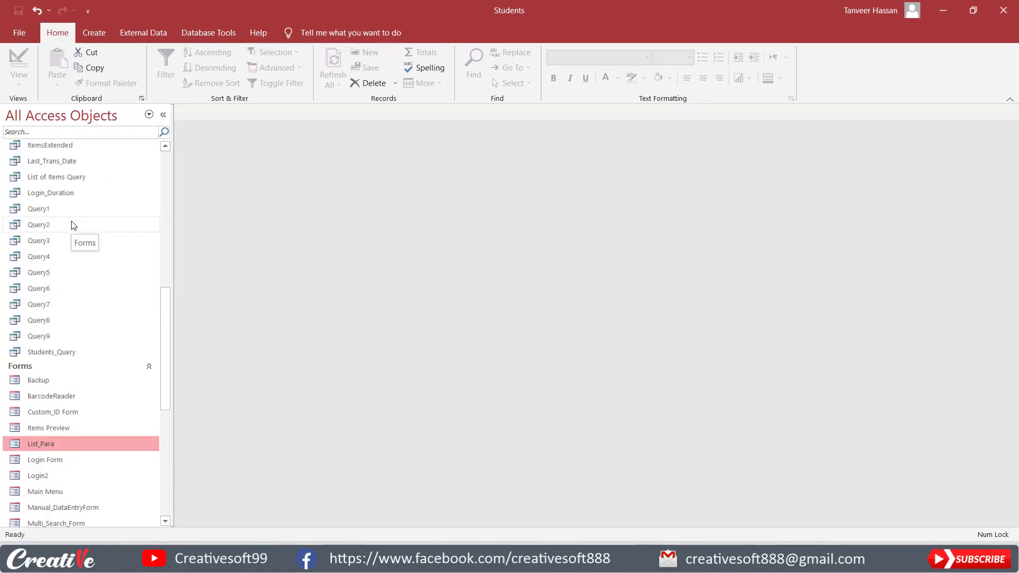
double_click(68, 179)
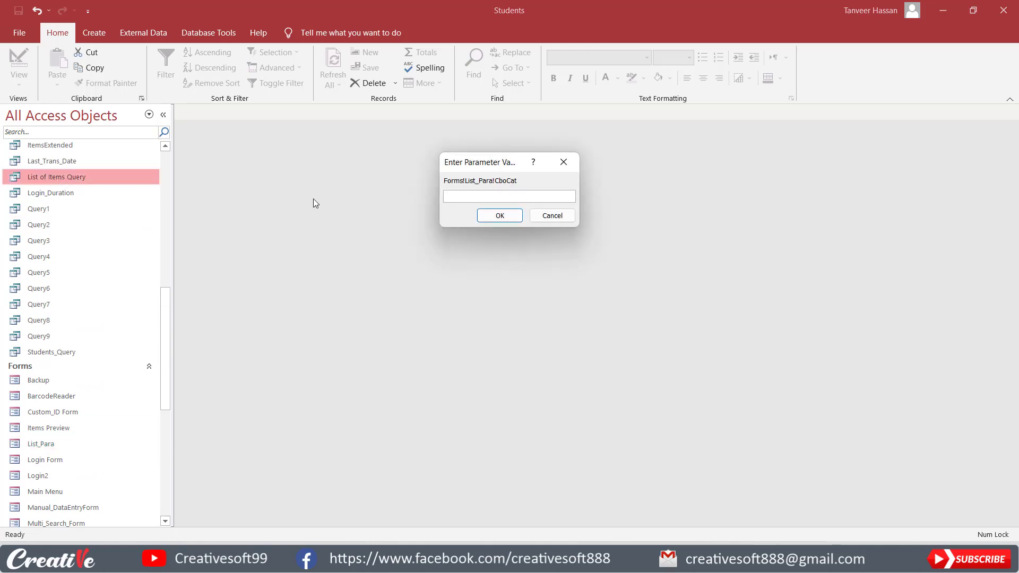
click(500, 216)
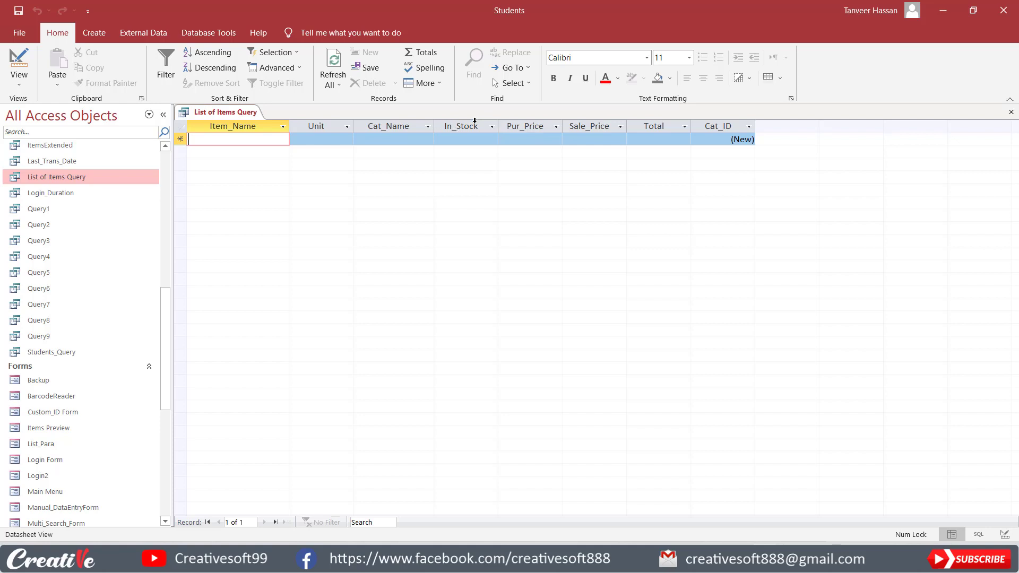
key(ctrl+w)
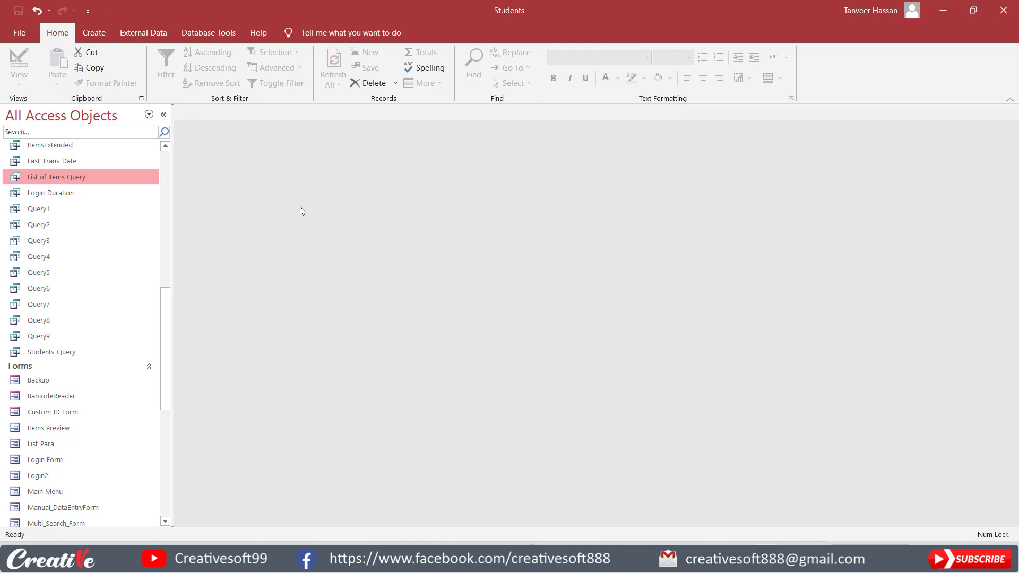
Step: Open the List_Para form in Design View and move the Get List button down to make room beneath the category combo box
scroll(102, 228, down, 3)
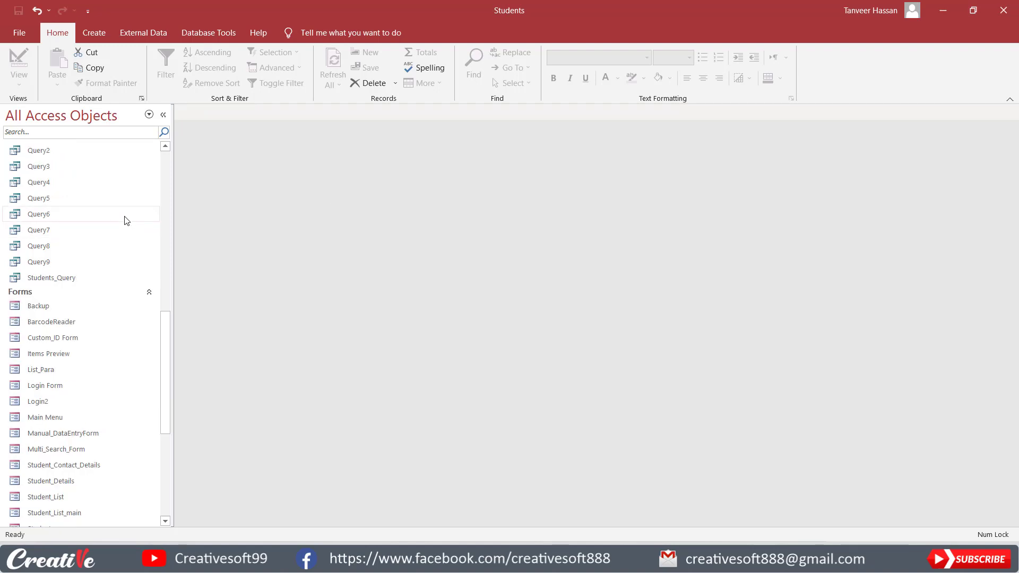
click(50, 370)
right_click(55, 367)
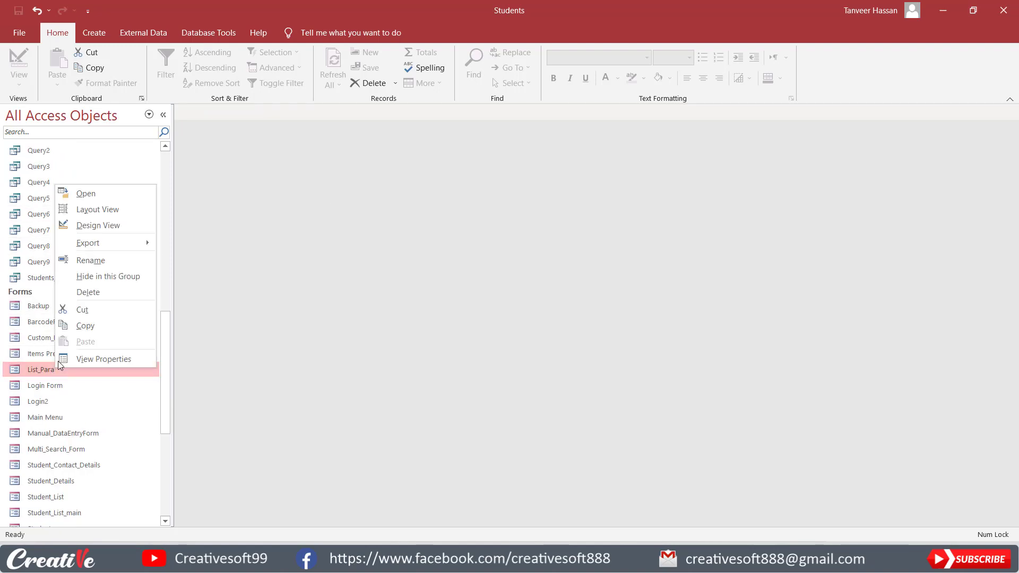
click(98, 225)
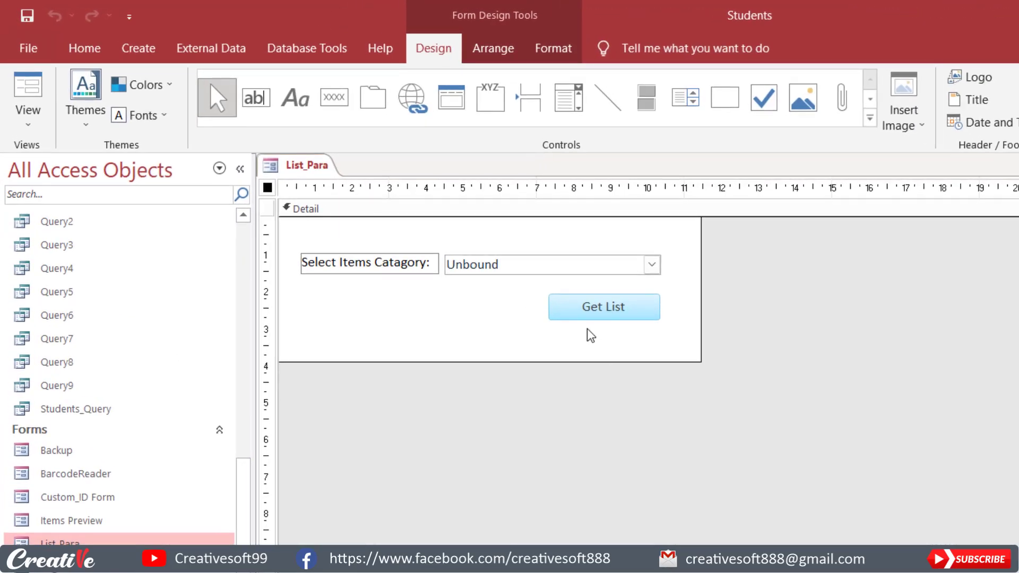
click(617, 310)
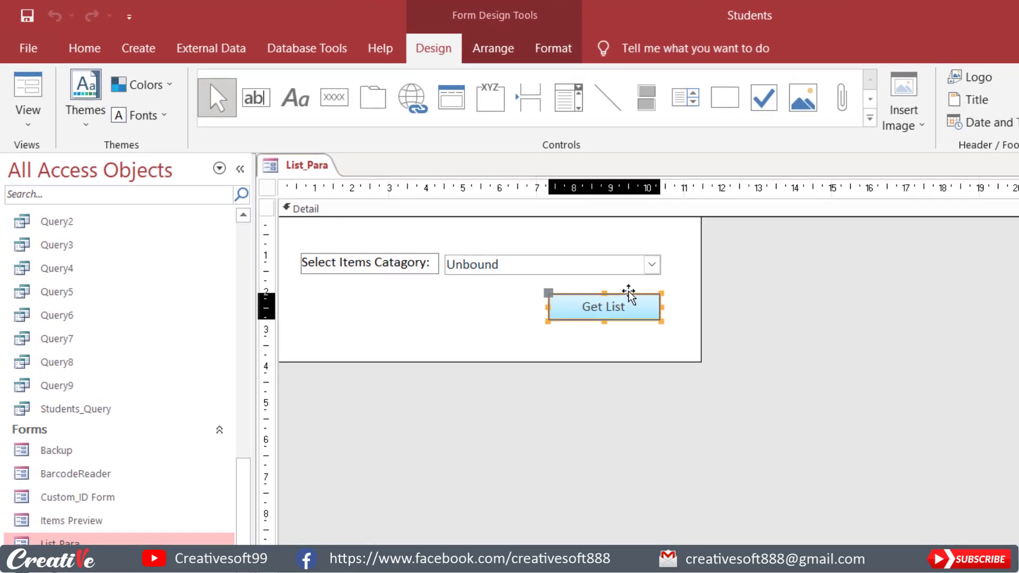
drag(629, 295, 629, 321)
click(594, 305)
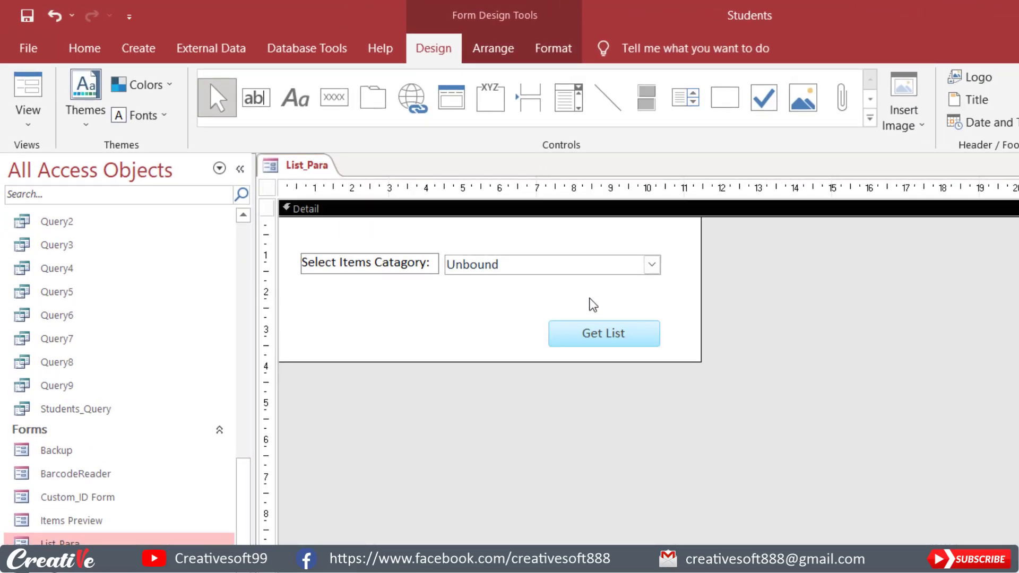
Step: Add a text box below the category combo box, aligned with its left edge, and narrow it to about 1 cm
click(256, 97)
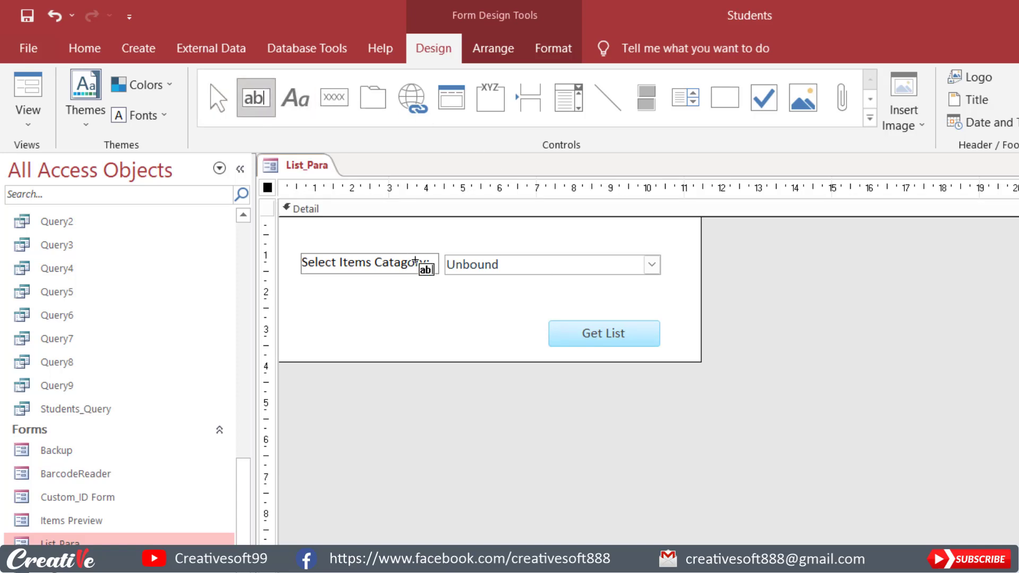
click(446, 285)
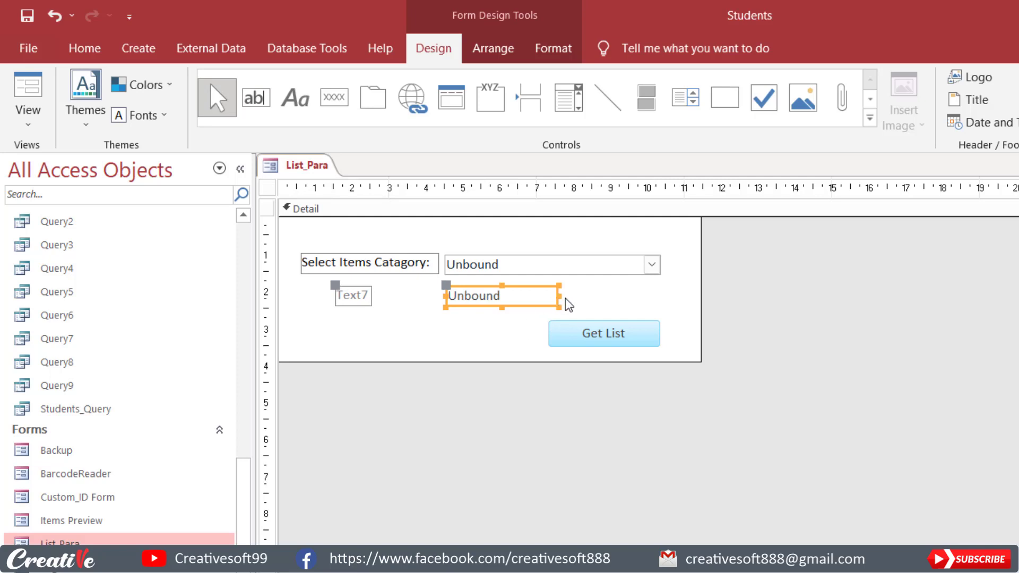
drag(559, 296, 487, 296)
click(471, 334)
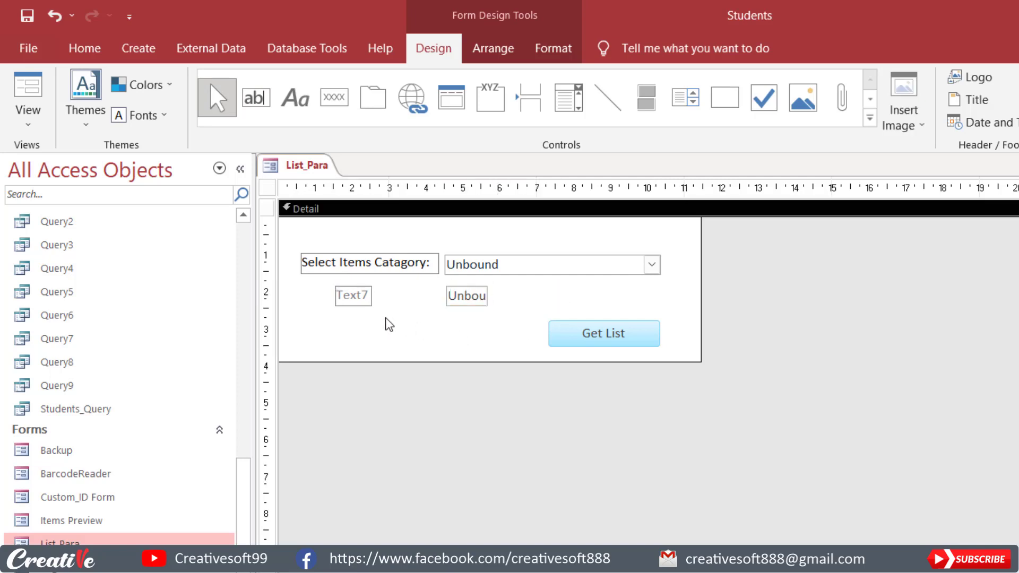
Step: Extend the new text box's label on both sides to match the width of the Select Items Catagory label
click(351, 295)
drag(336, 295, 299, 297)
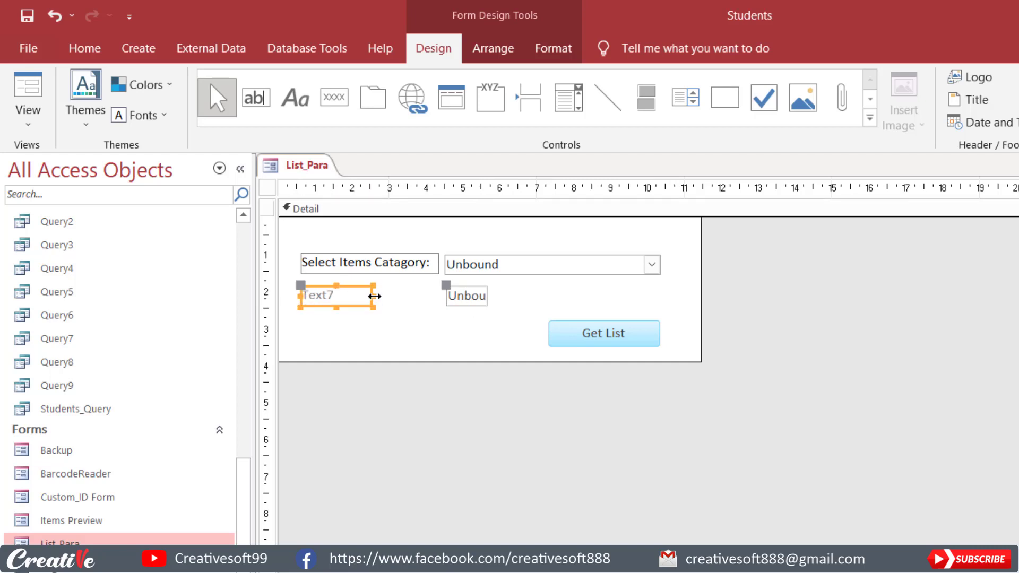
drag(374, 297, 439, 296)
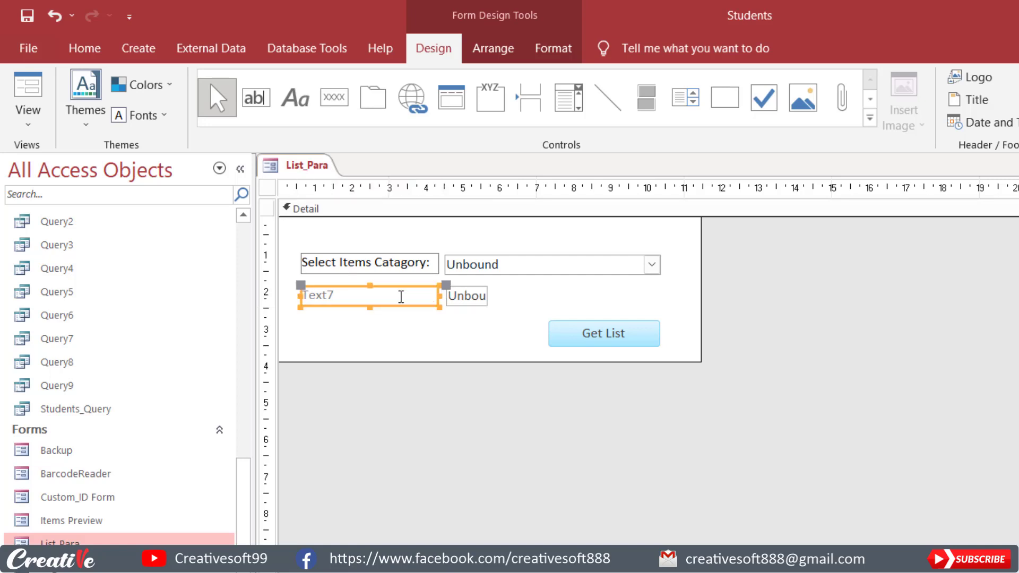
Step: Change the new label's caption to "Stock Less Than:"
click(401, 297)
drag(348, 296, 287, 295)
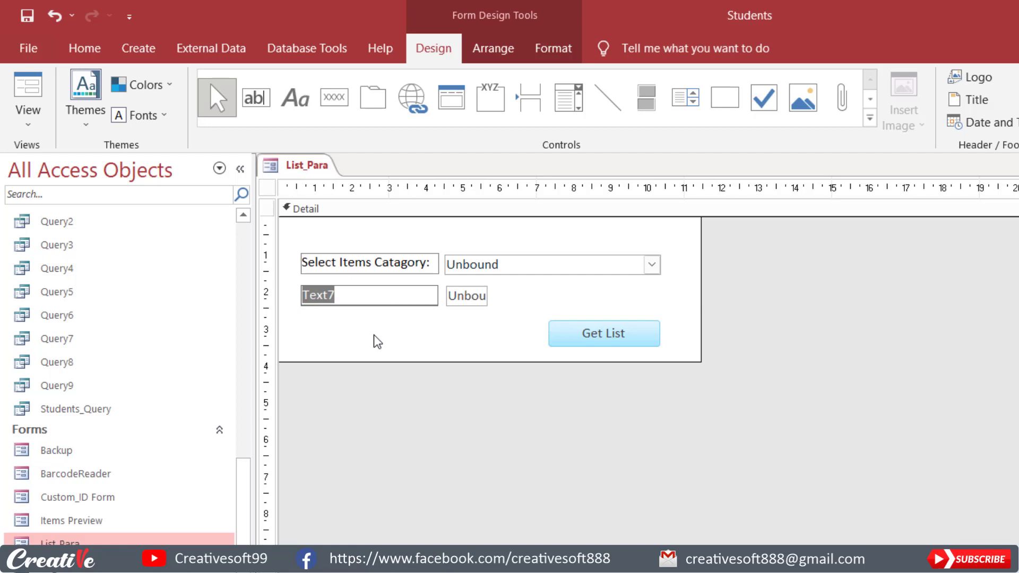
text(Stock Less T)
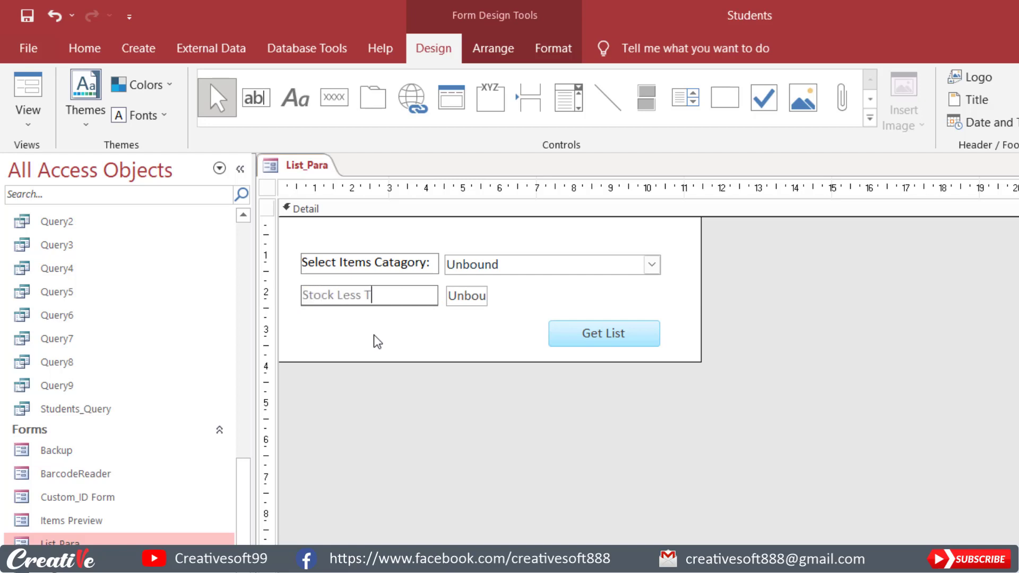
text(an)
text(ha)
click(419, 326)
Step: Set the font color of the "Stock Less Than:" label to black
click(473, 303)
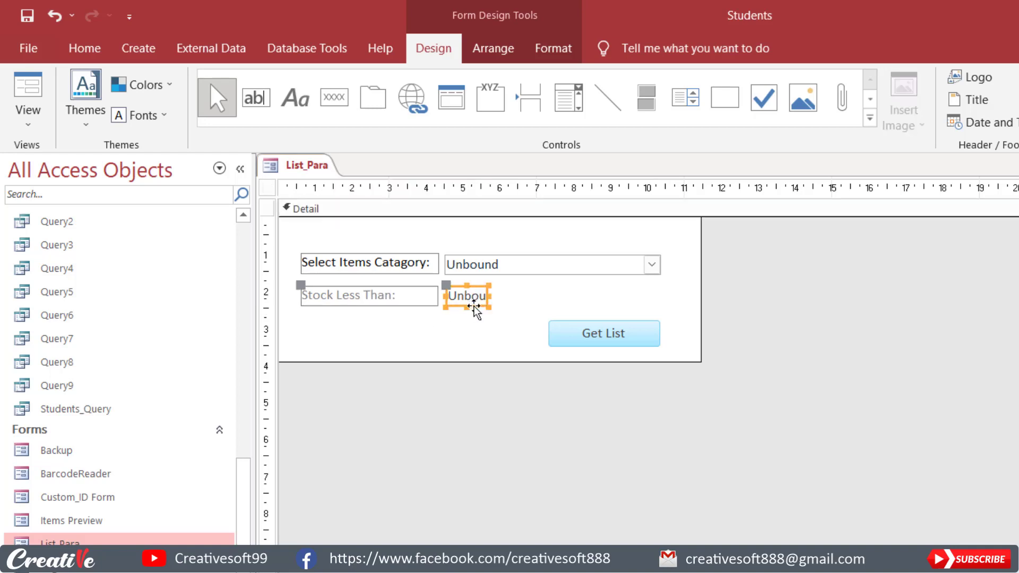
click(398, 306)
click(552, 48)
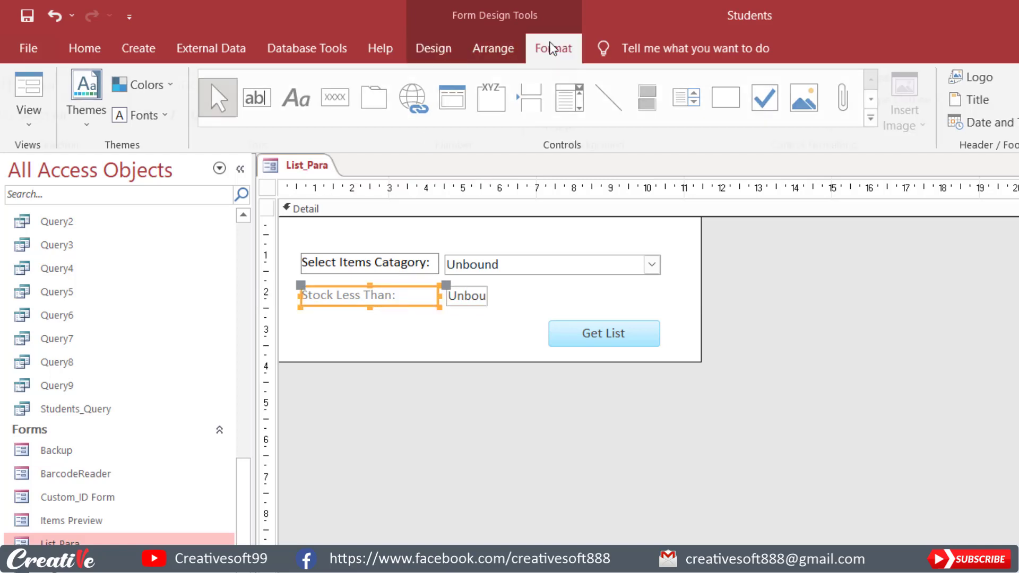
click(458, 339)
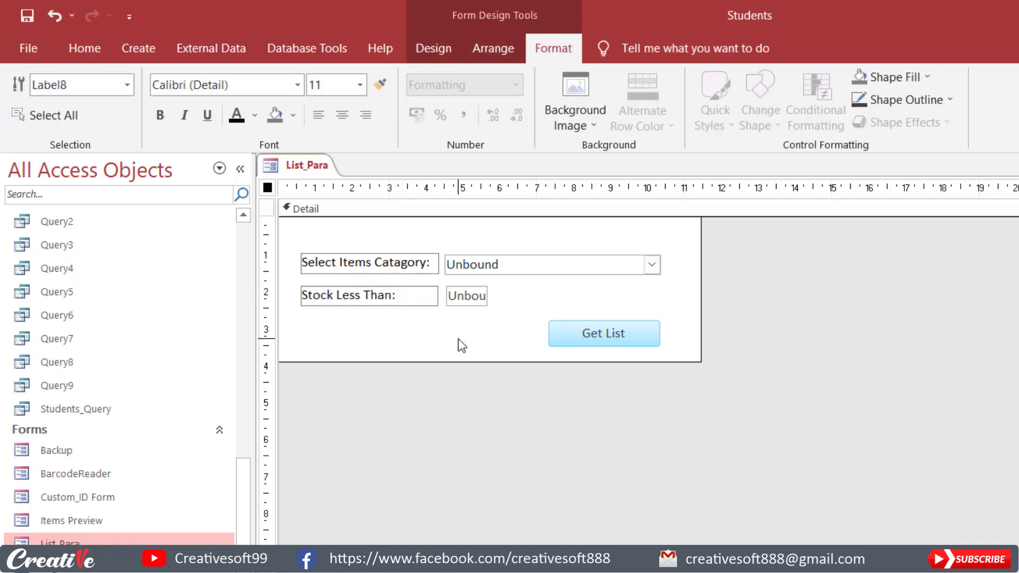
Step: Set the Name property of the text box beside "Stock Less Than:" to txtStock
click(459, 293)
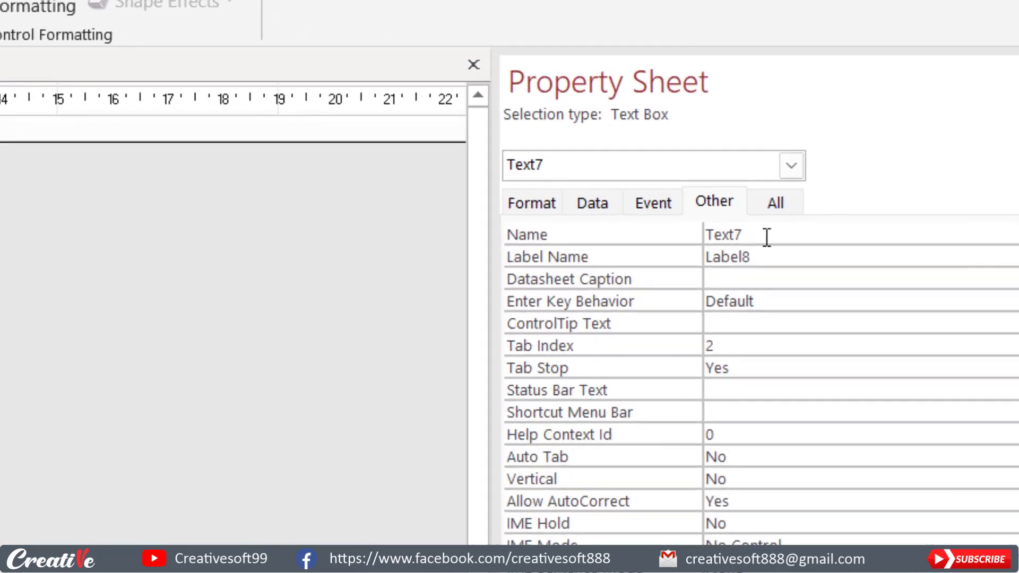
drag(708, 230, 634, 232)
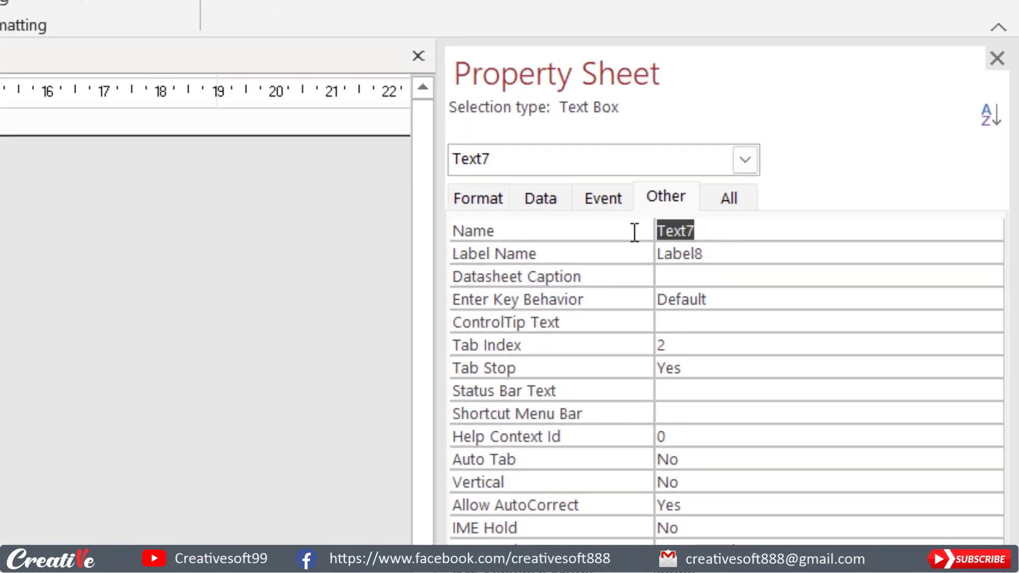
text(txtStoc)
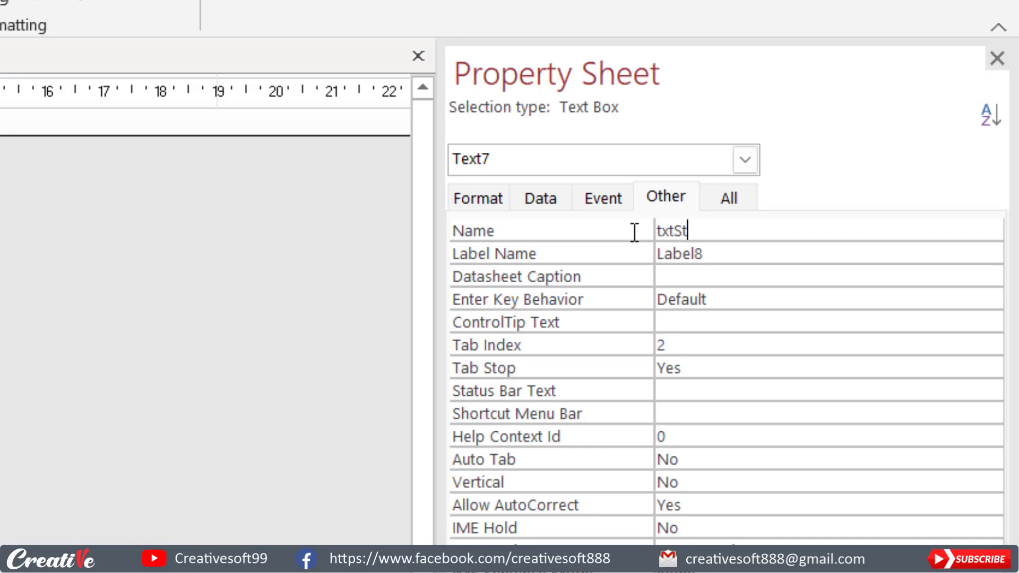
text(k)
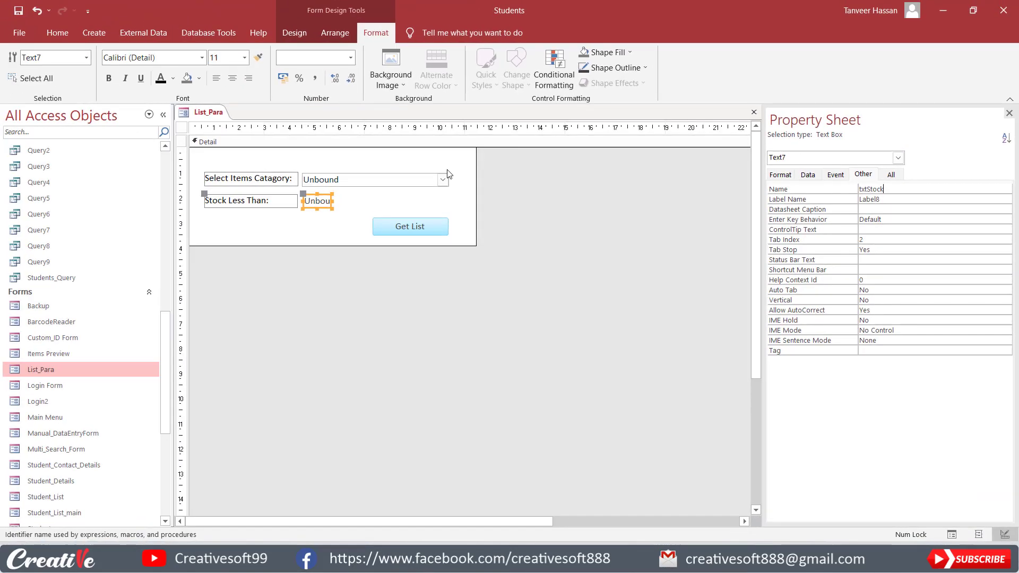
Step: Switch the List_Para form to Form View and move its pop-up window clear of the navigation list
click(340, 226)
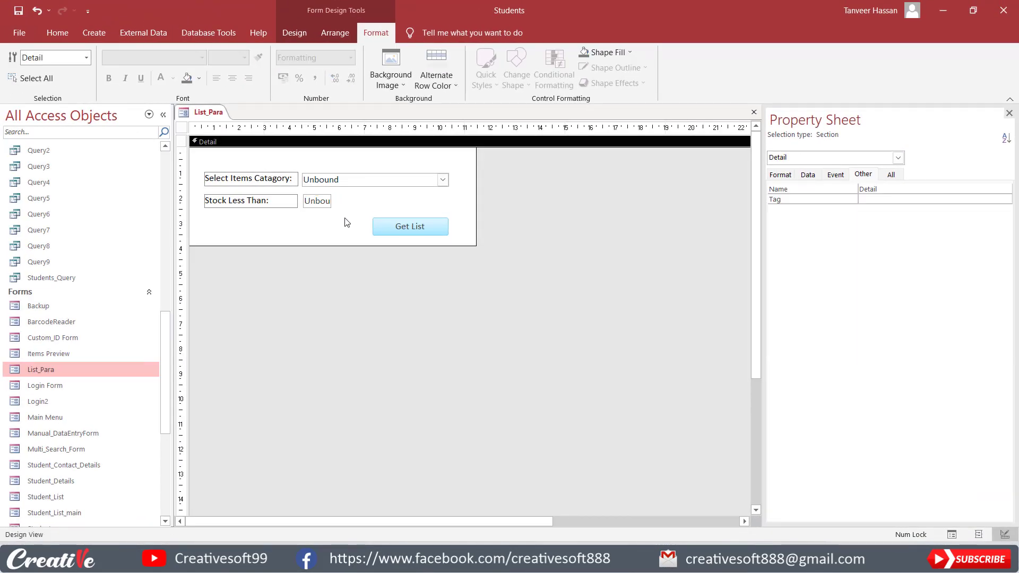
click(296, 33)
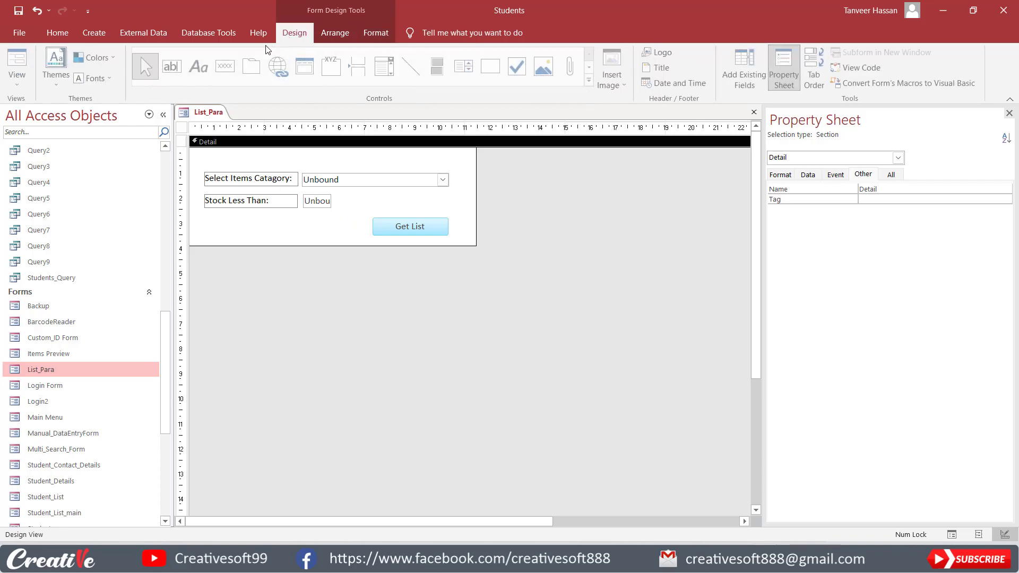
click(19, 66)
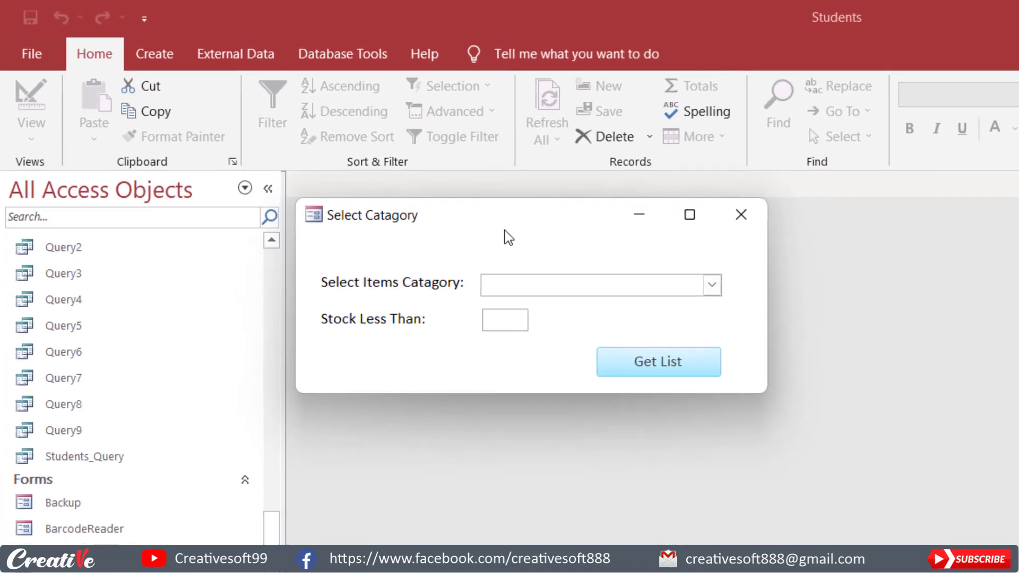
drag(357, 161, 504, 170)
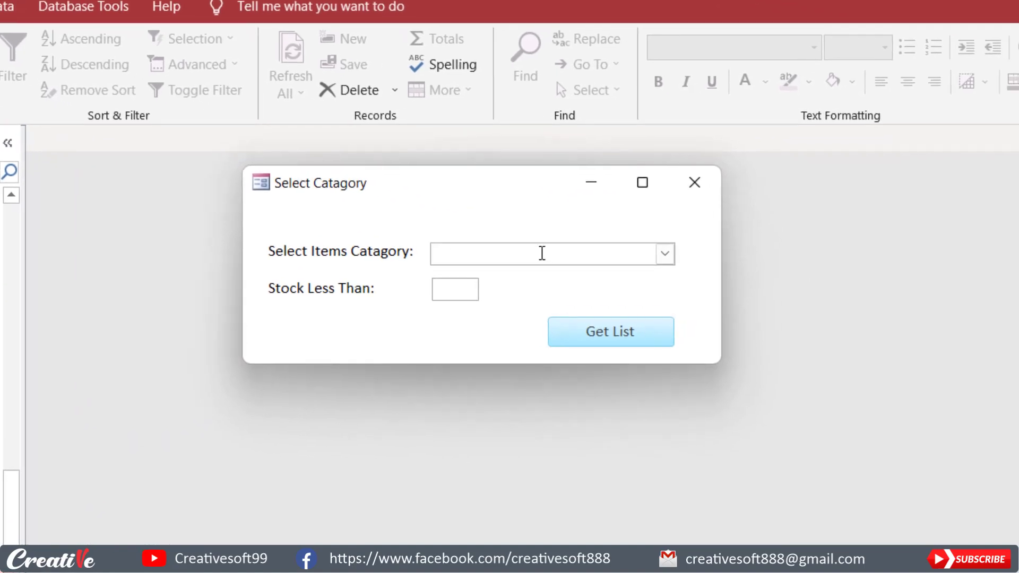
Step: Choose Soap & Detergent as the items category, set Stock Less Than to 3, and get the list
click(749, 268)
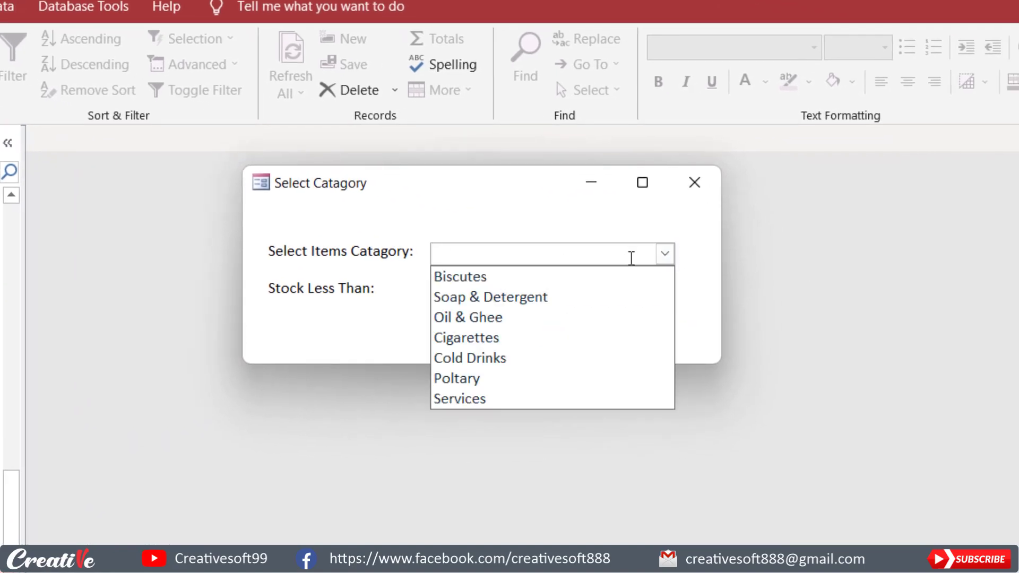
click(493, 297)
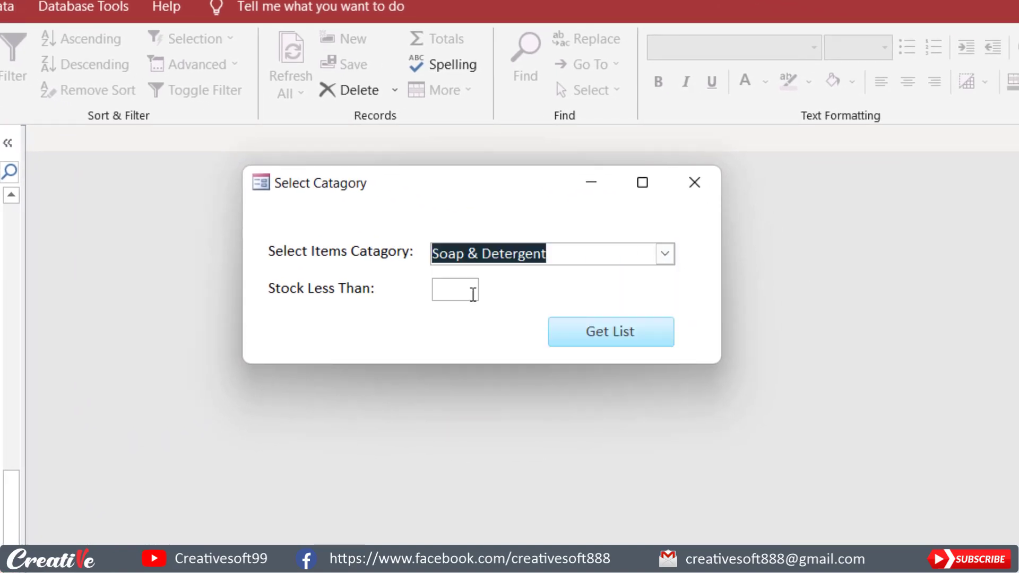
click(451, 289)
text(3)
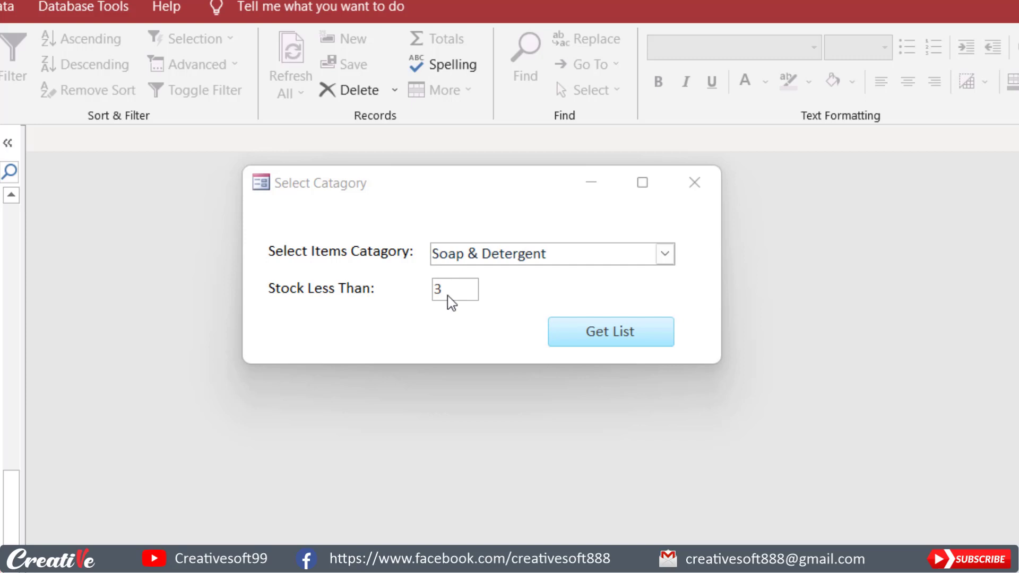
click(625, 341)
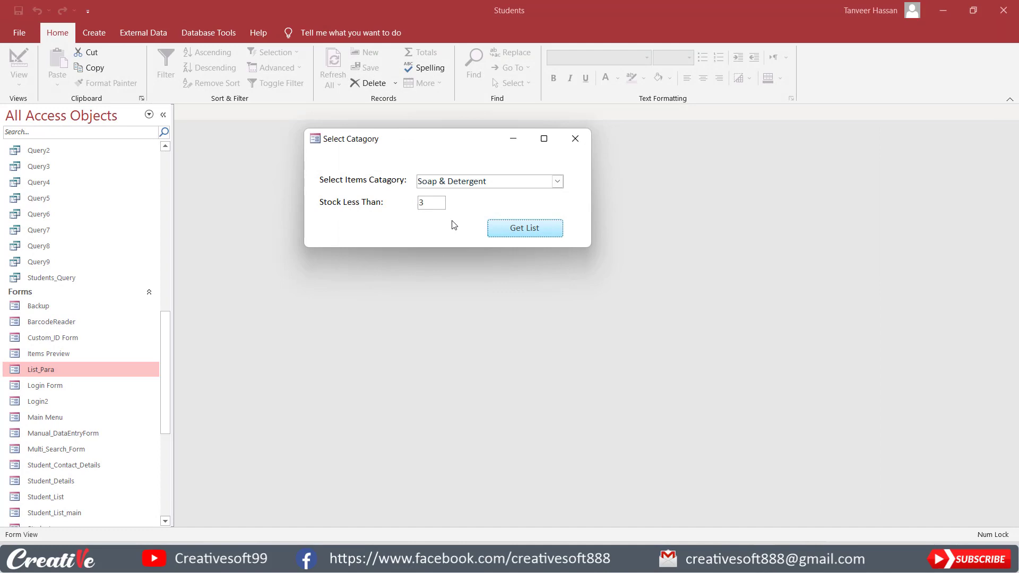
Step: Return the List_Para form to Design View and open List of Items Query in Design View
right_click(451, 222)
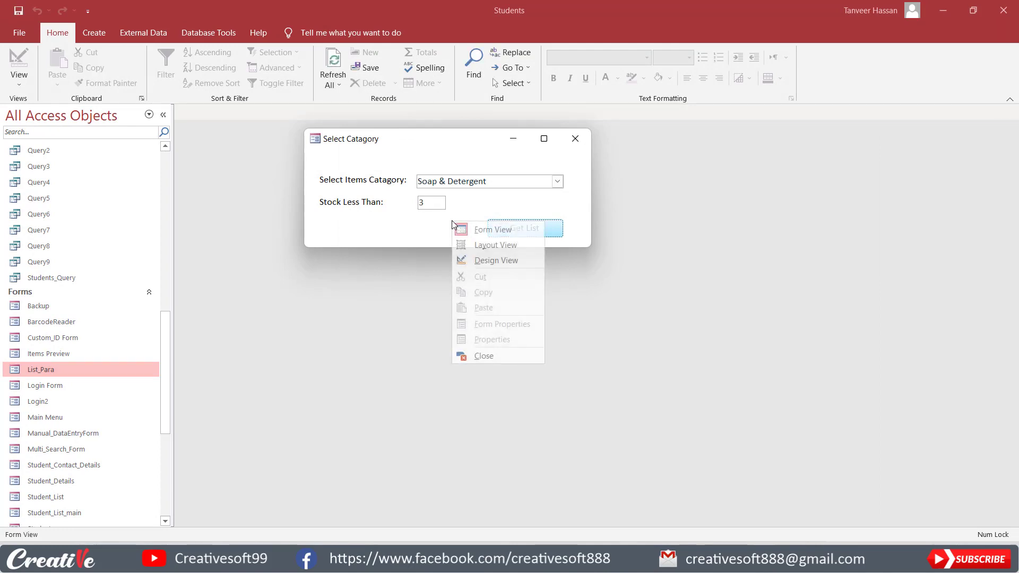
click(485, 260)
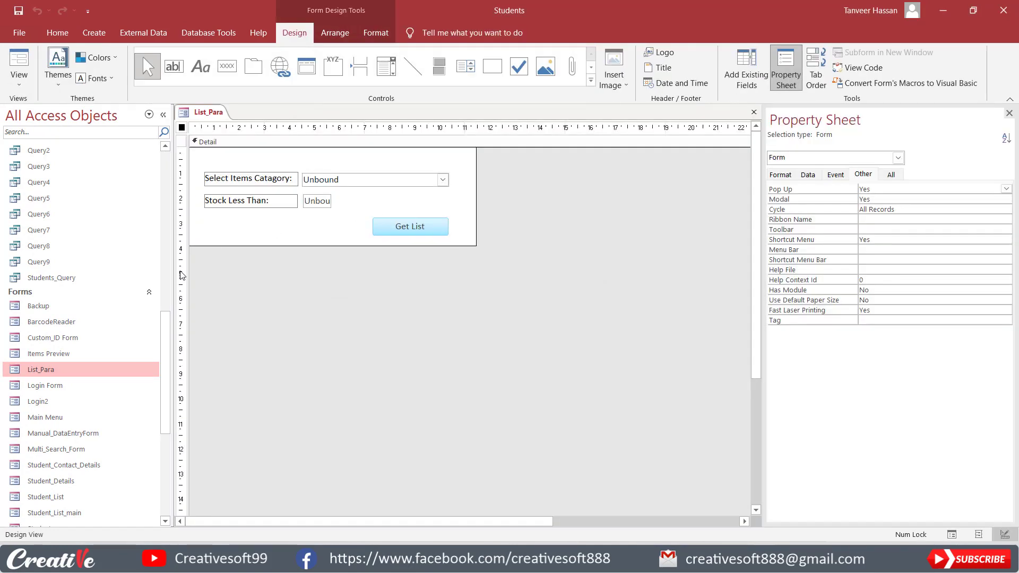
scroll(80, 353, up, 2)
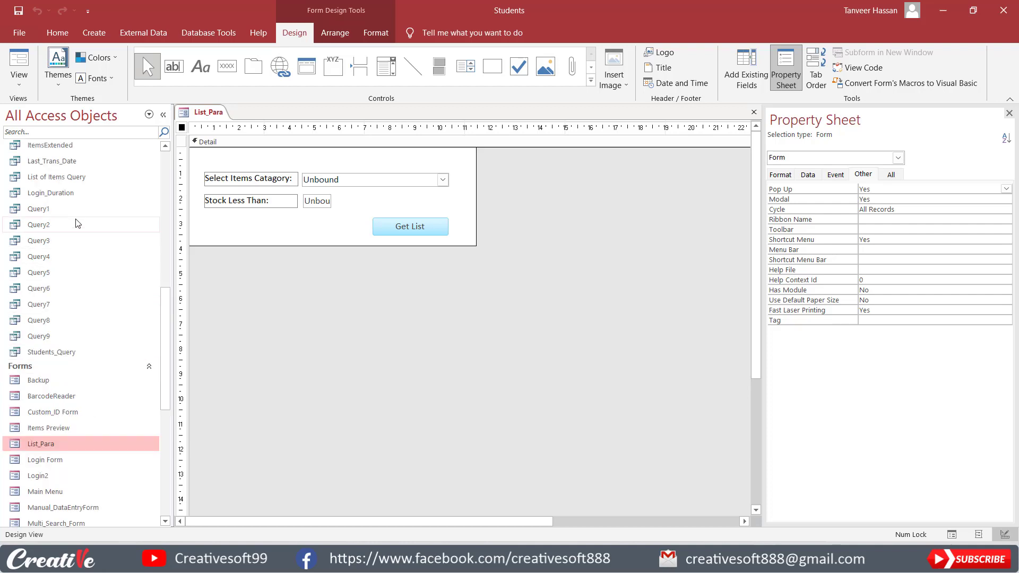
click(73, 181)
right_click(72, 176)
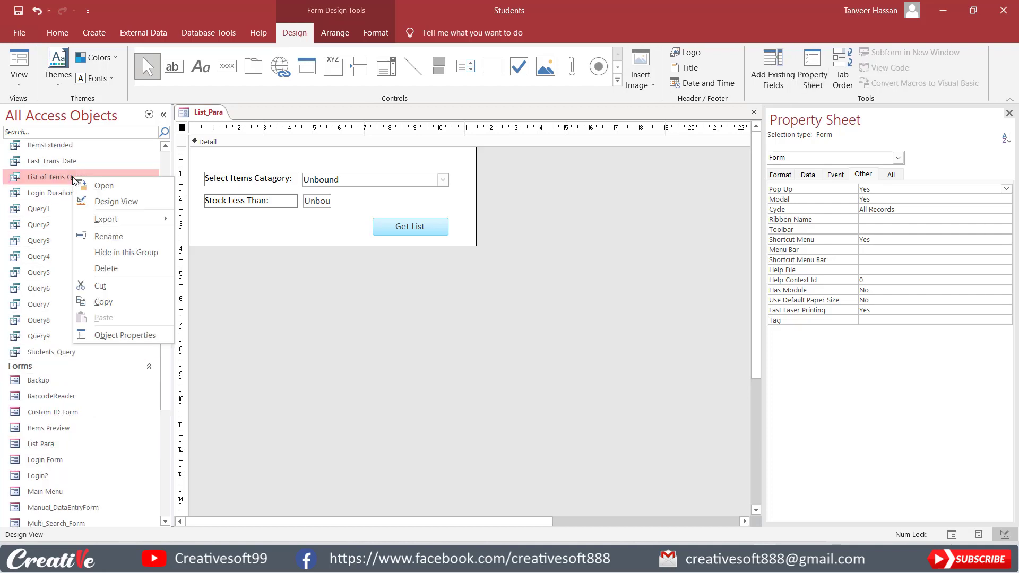
click(107, 202)
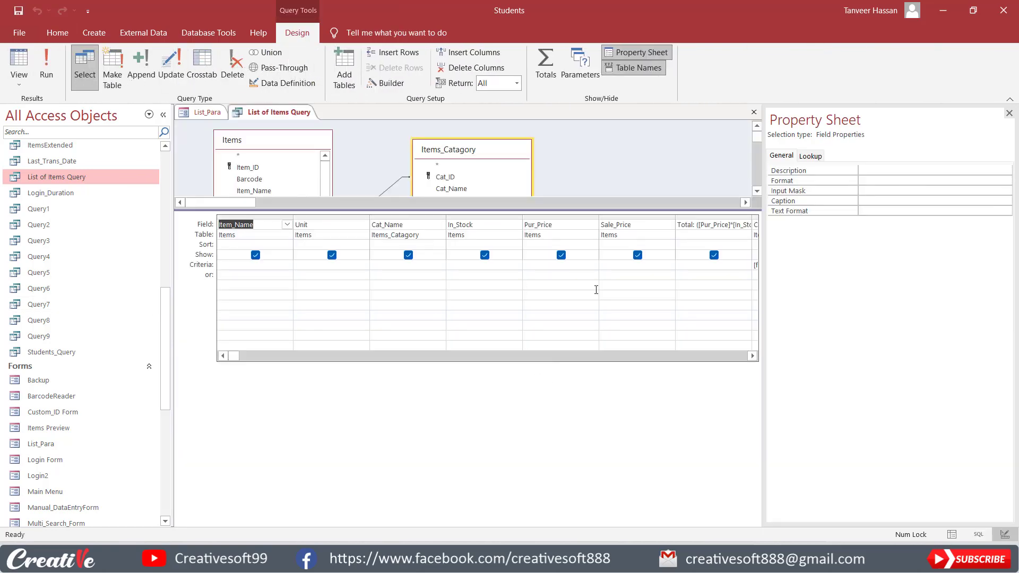
Step: Enlarge the query design area and widen the Cat_ID column to fit its full criteria expression
drag(762, 297, 863, 298)
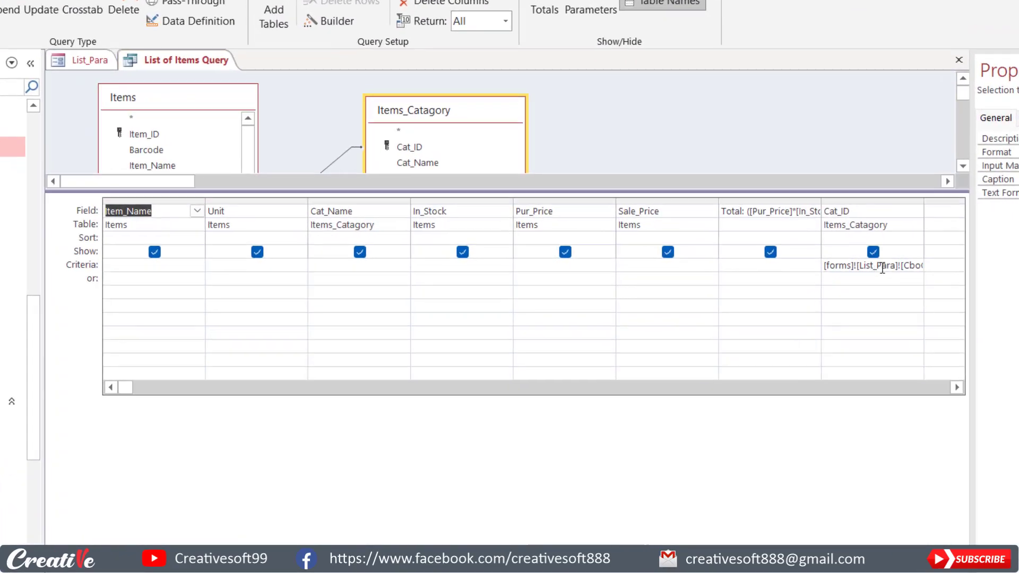
drag(923, 200, 941, 199)
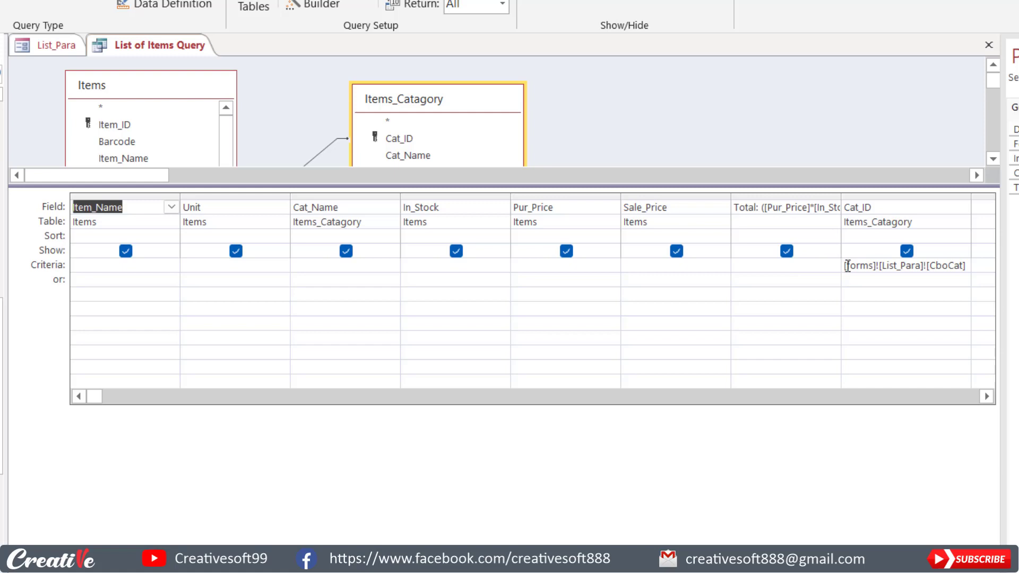
Step: Set the In_Stock criteria to <[forms]![List_Para]![txtStock] and widen the column to fit the expression
click(427, 267)
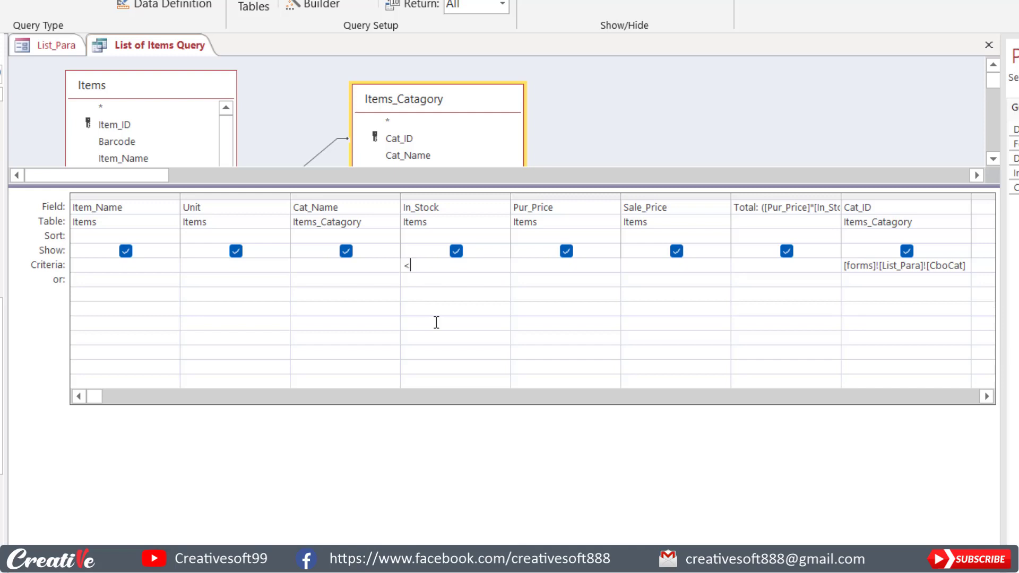
text(forms!)
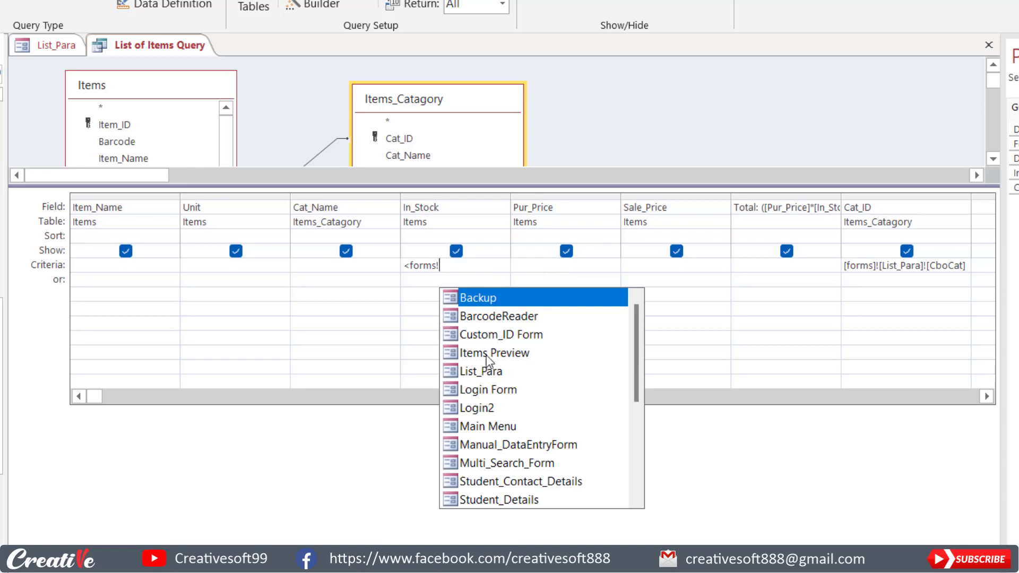
double_click(473, 373)
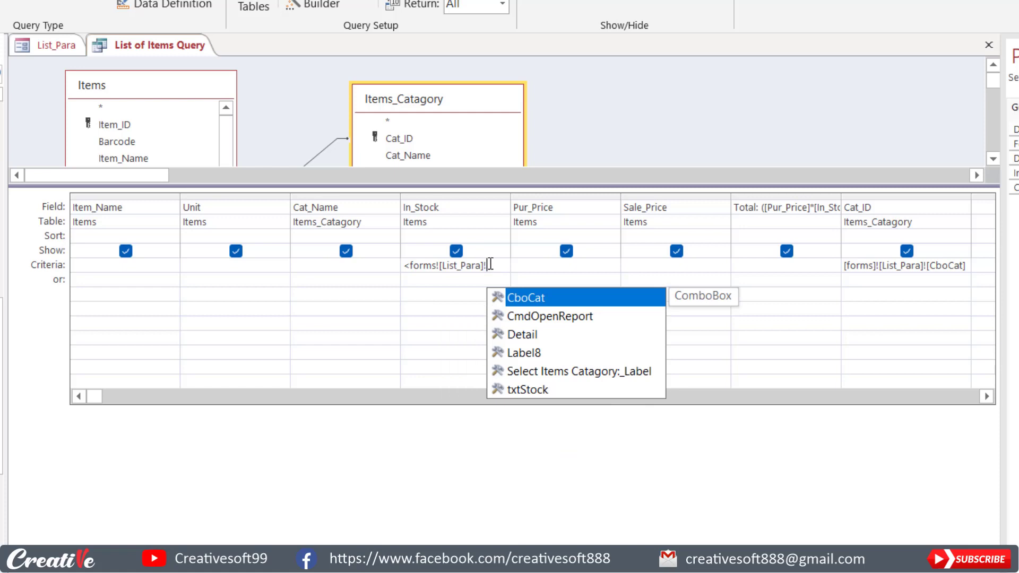
double_click(531, 389)
click(451, 307)
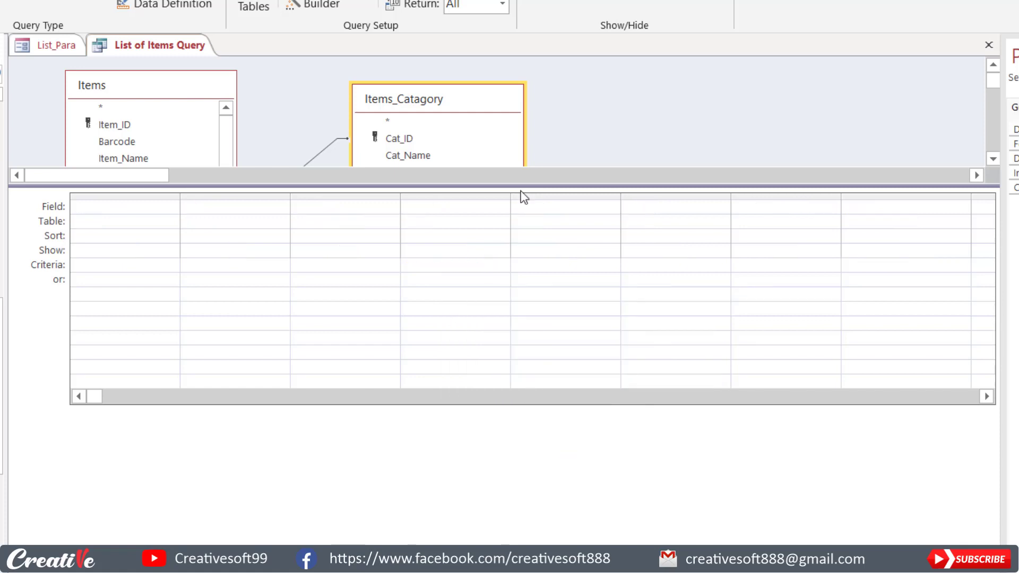
drag(512, 196, 552, 196)
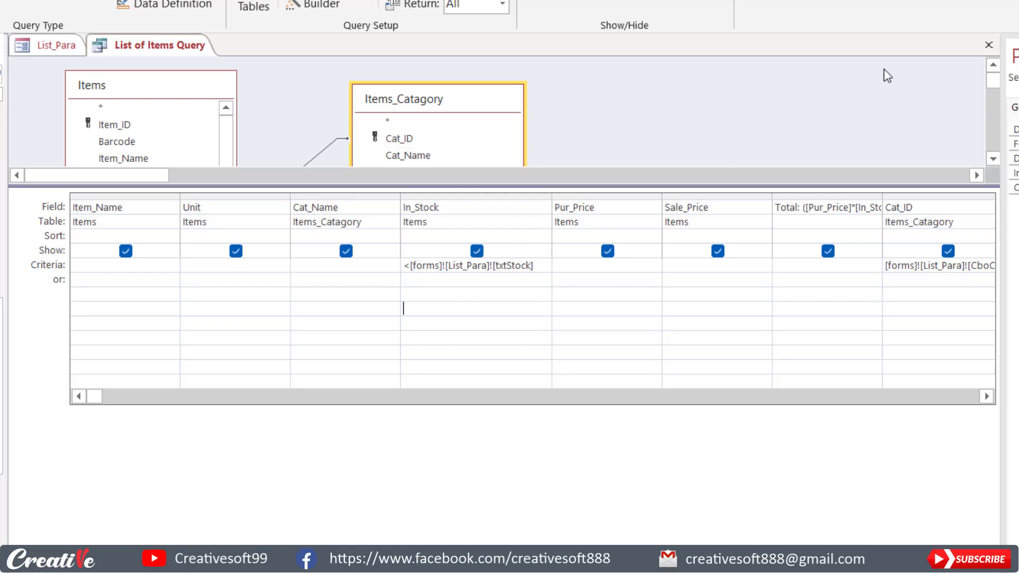
Step: Close List of Items Query with its design changes saved, and switch the List_Para form to Form View
click(989, 45)
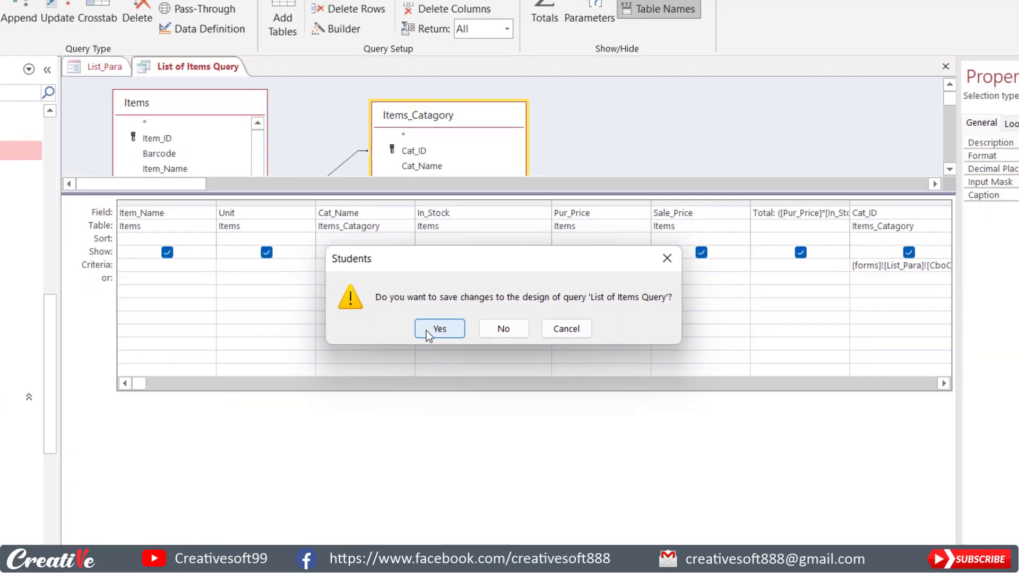
click(424, 334)
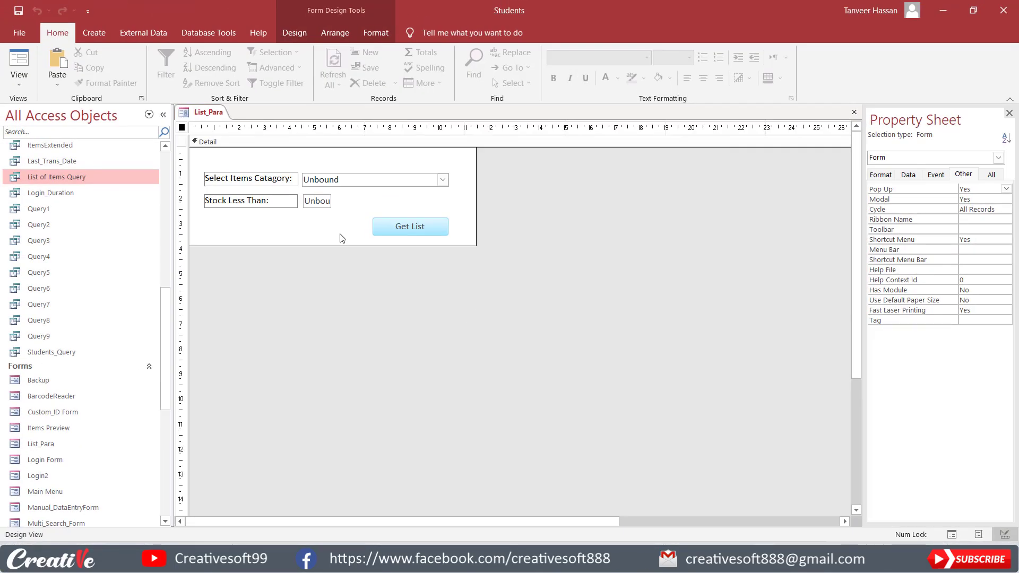
click(19, 62)
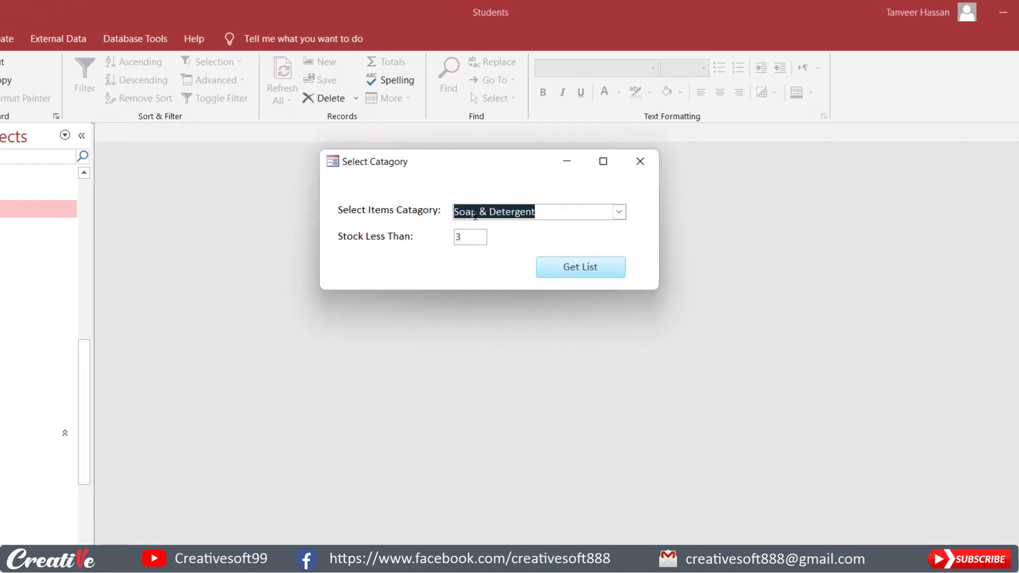
Step: Get the Soap & Detergent list for stock less than 3, zoom in on the In_Stock values, and close the report
double_click(465, 239)
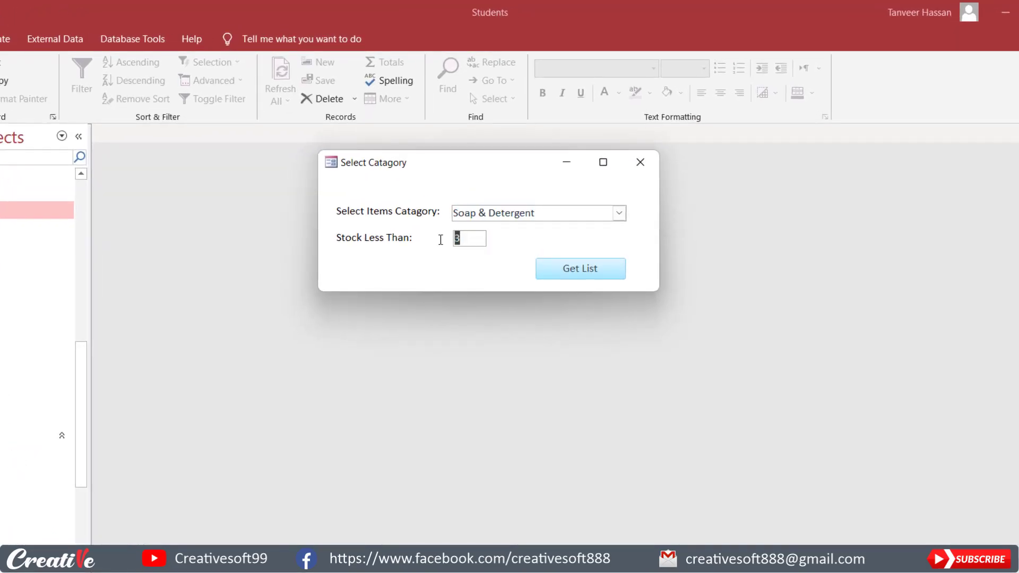
click(471, 242)
click(584, 266)
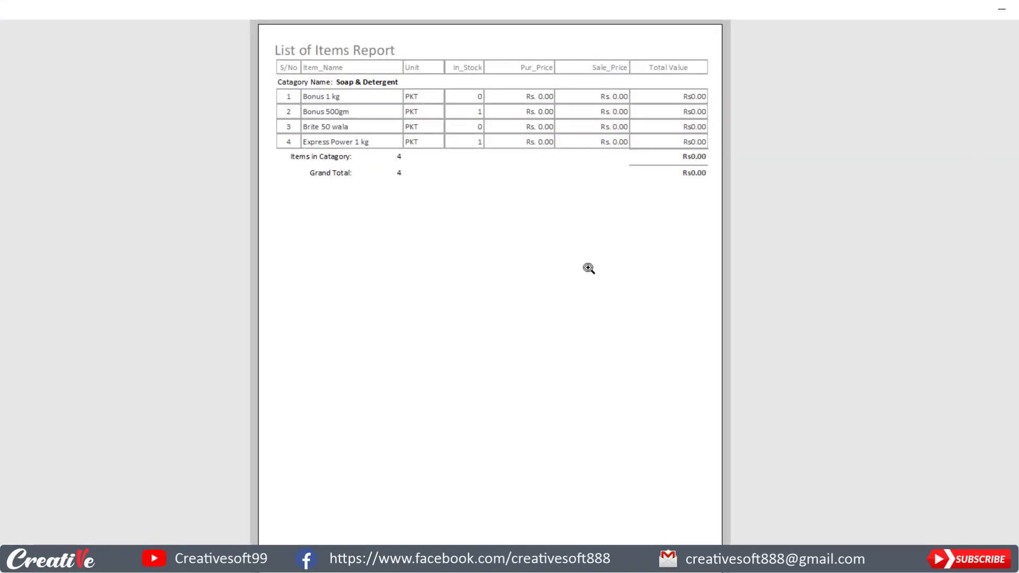
click(525, 108)
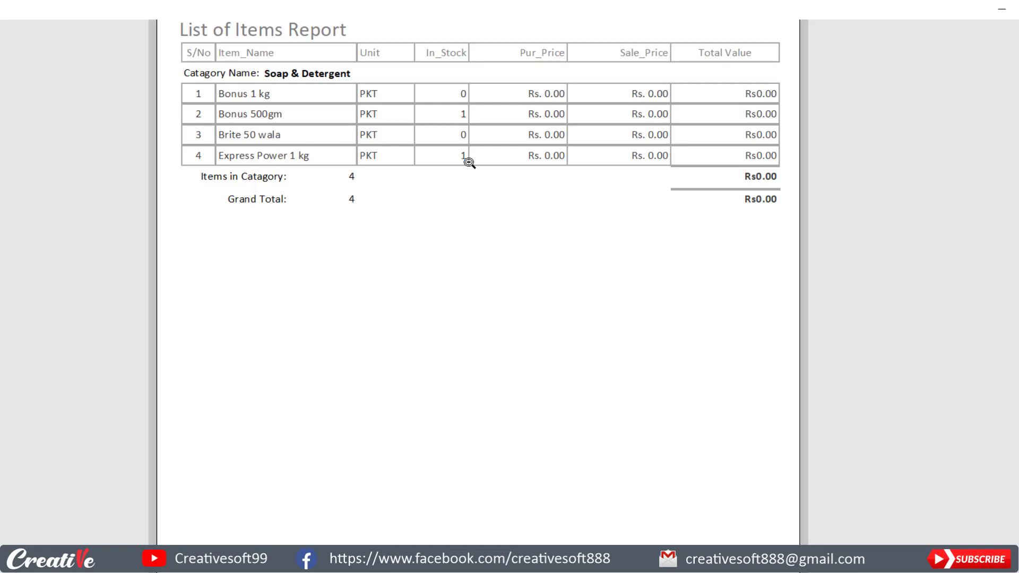
key(ctrl+F4)
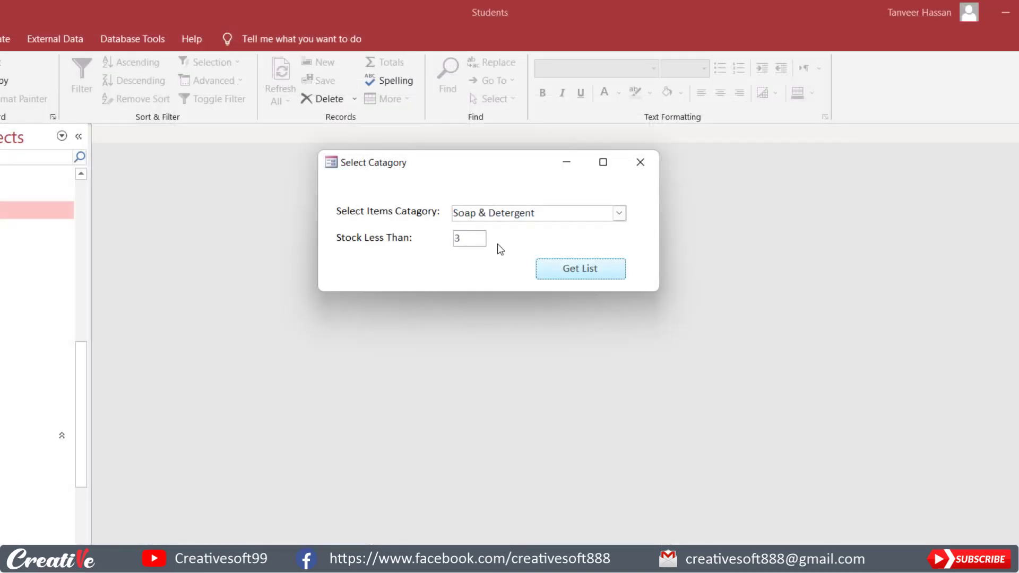
Step: Set Stock Less Than to 4, get the Soap & Detergent list, and check the report's In_Stock values before closing it
click(438, 240)
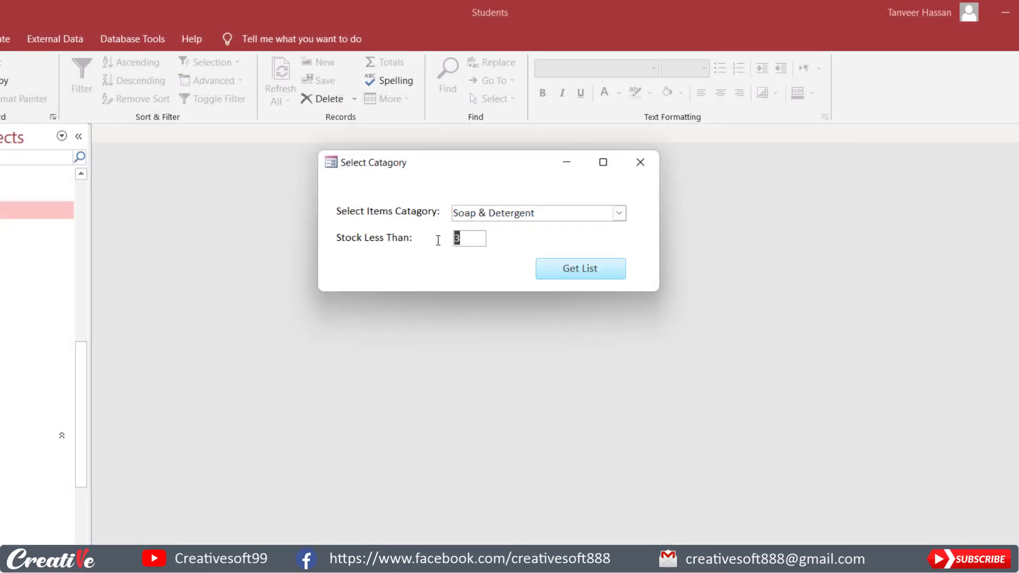
text(4)
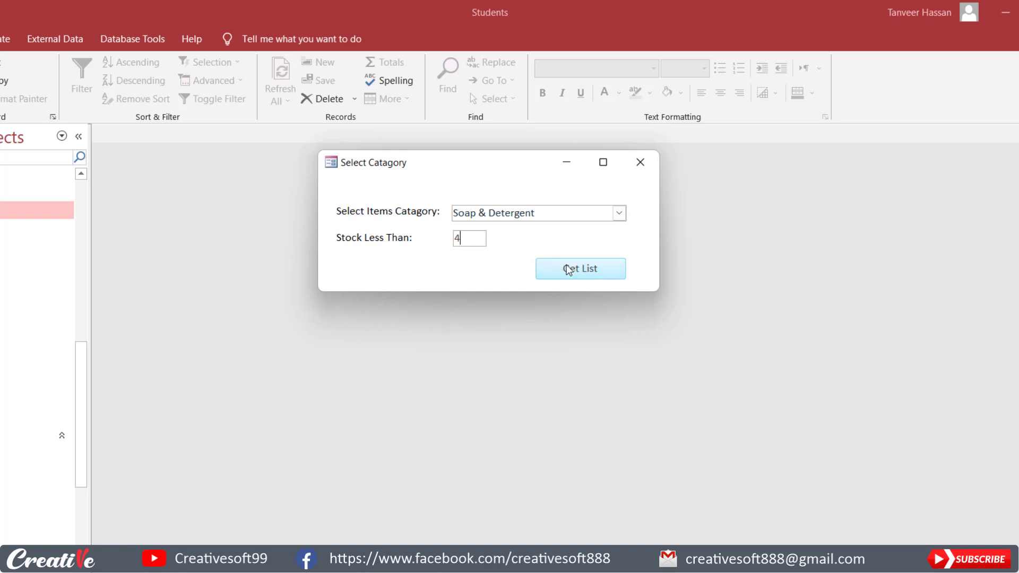
click(580, 268)
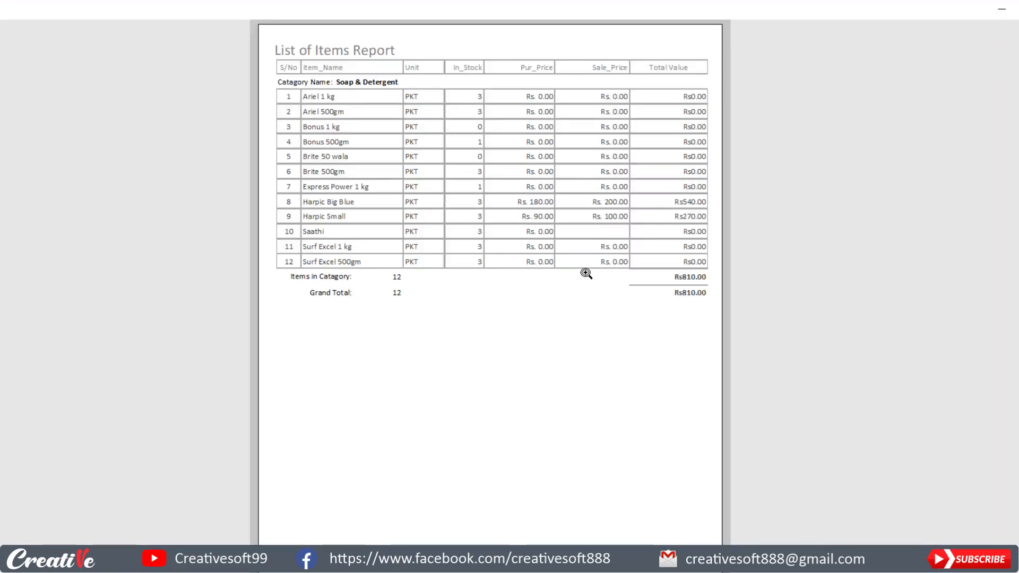
click(488, 137)
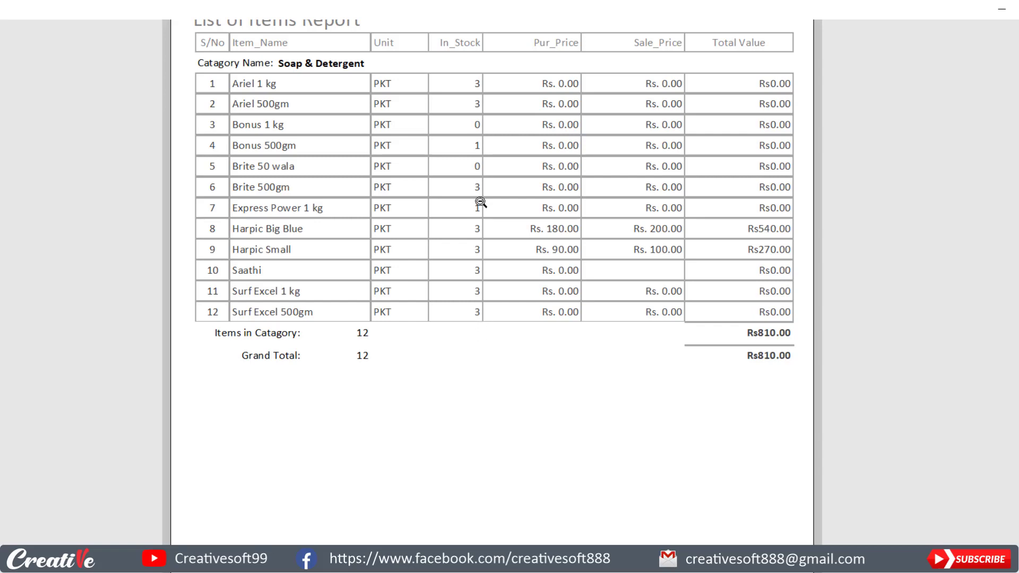
key(ctrl+w)
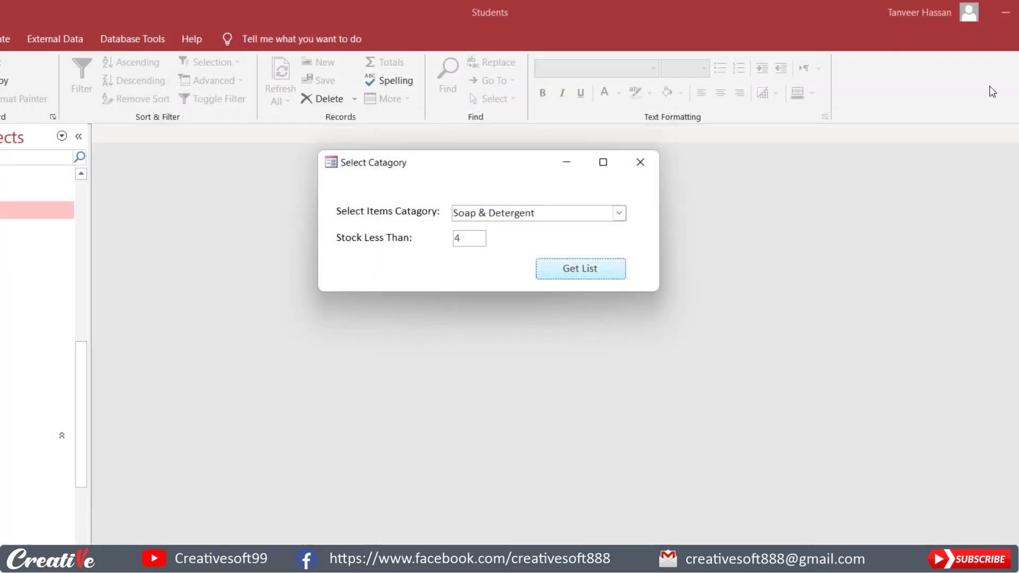
Step: Get the Cigarettes list for stock less than 3, zoom in and out on the In_Stock values, and close the report
click(619, 212)
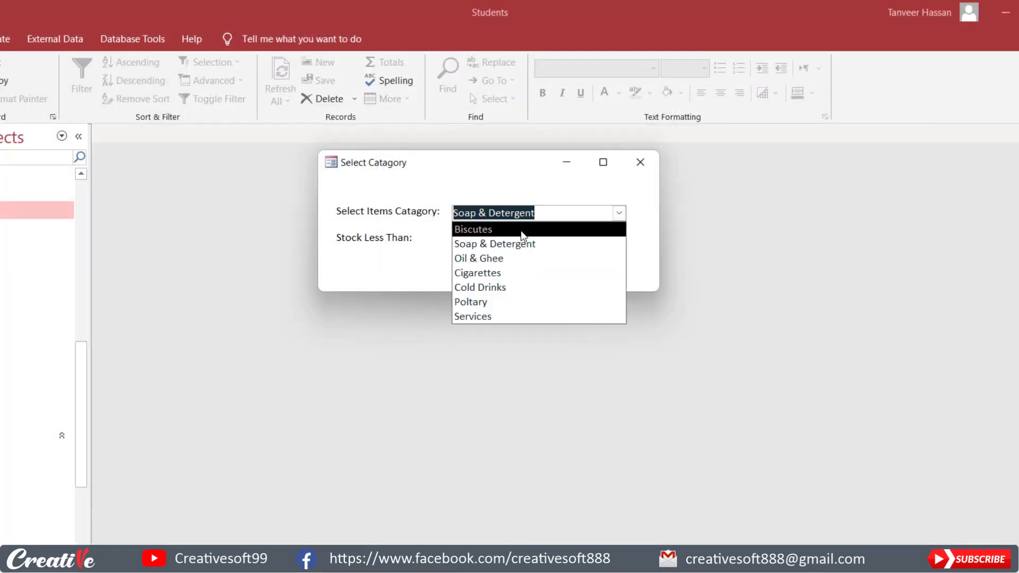
click(474, 273)
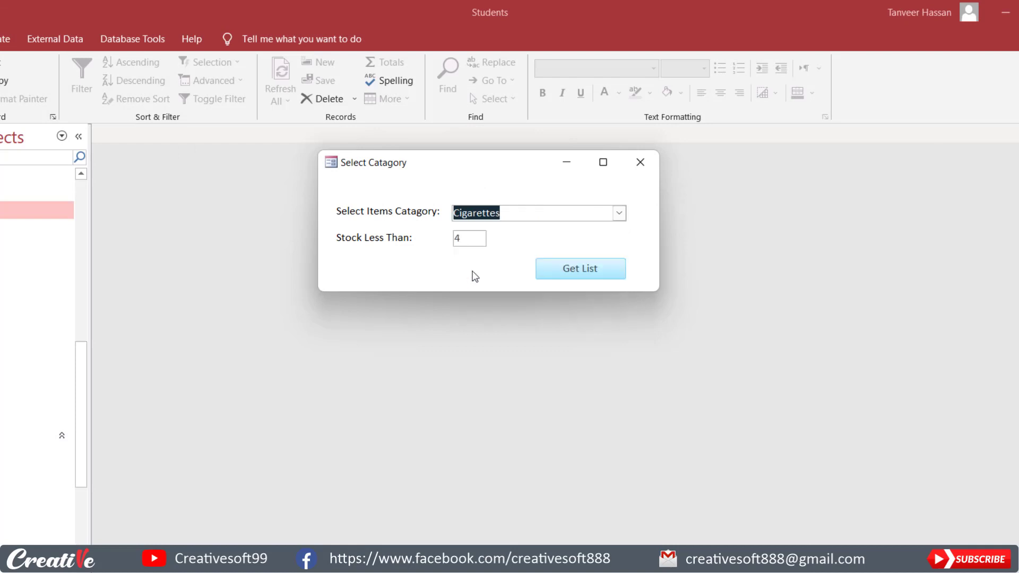
double_click(464, 237)
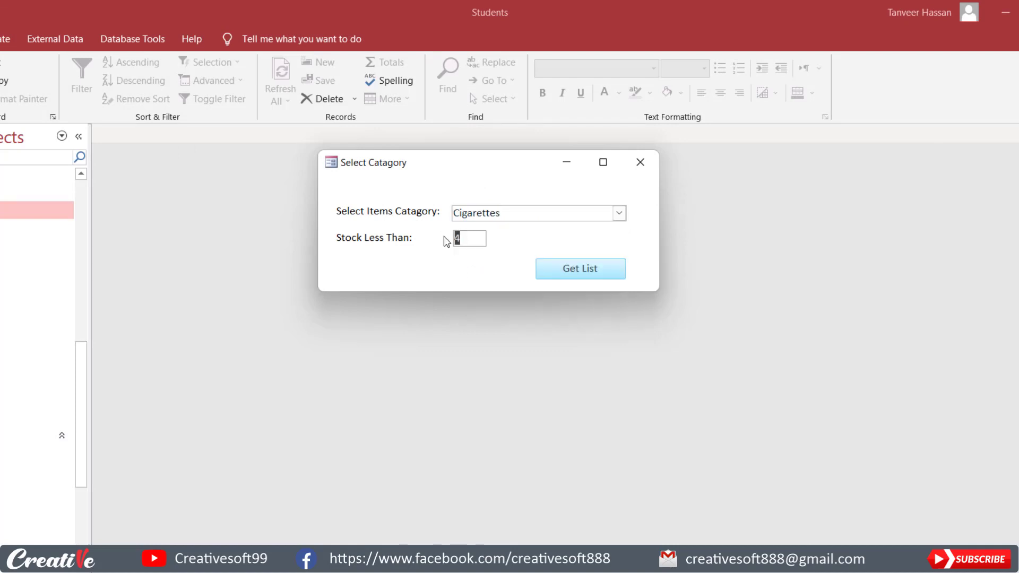
text(3)
click(591, 268)
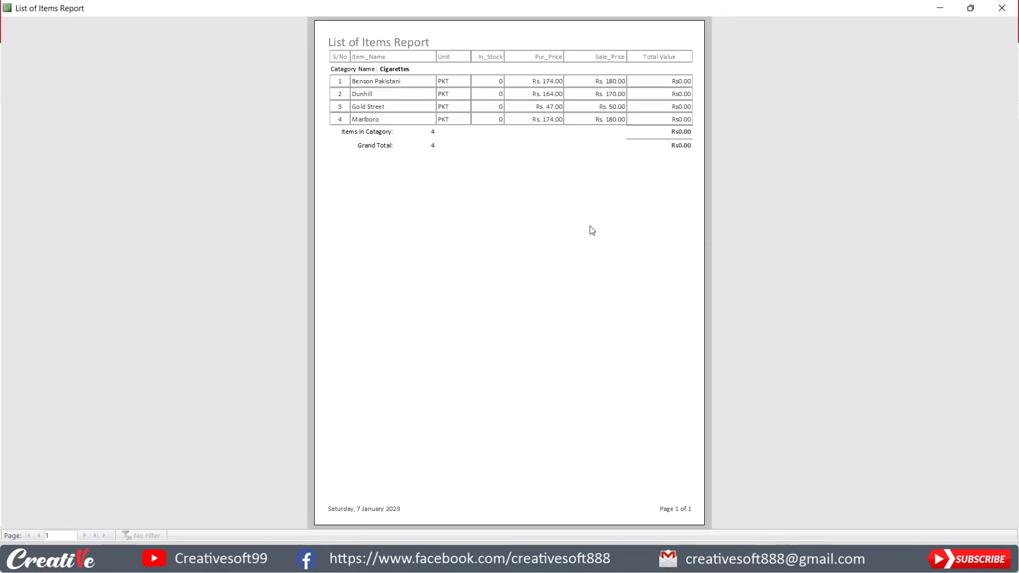
click(496, 114)
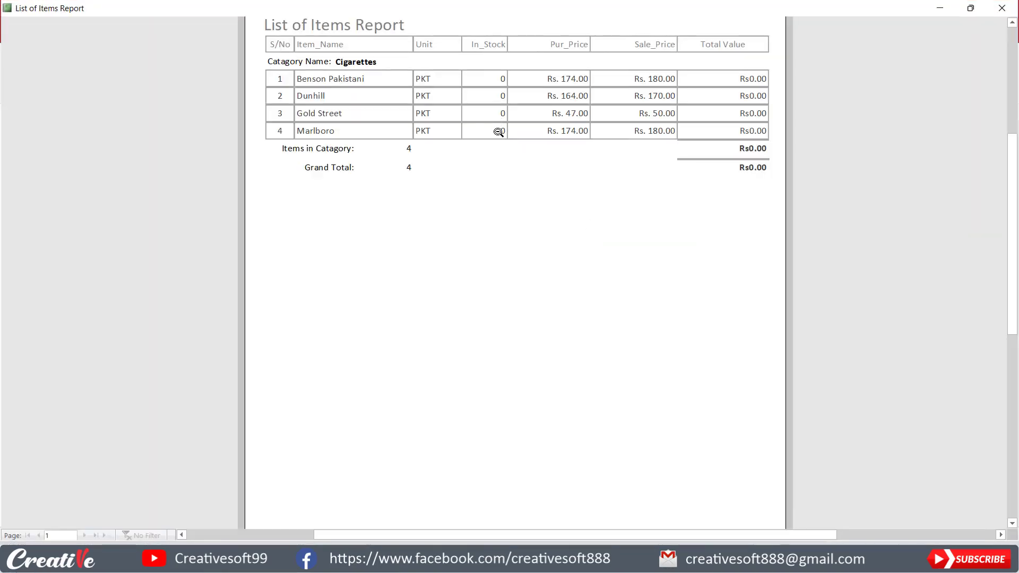
click(499, 132)
click(1002, 8)
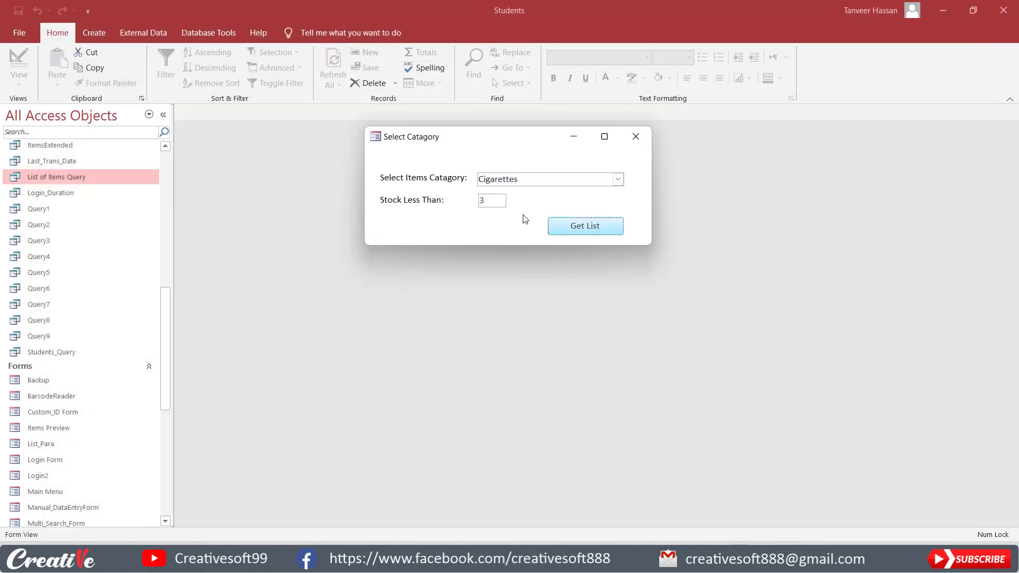
Step: Set Stock Less Than to 4, get the Cigarettes list, and close the report after checking it
drag(494, 199, 454, 200)
text(4)
click(581, 225)
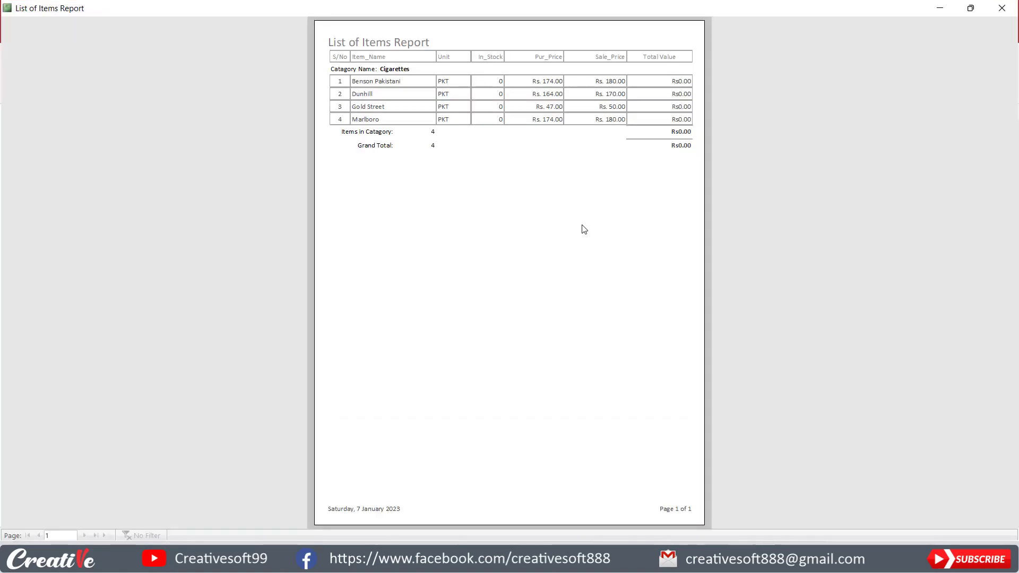
click(1002, 8)
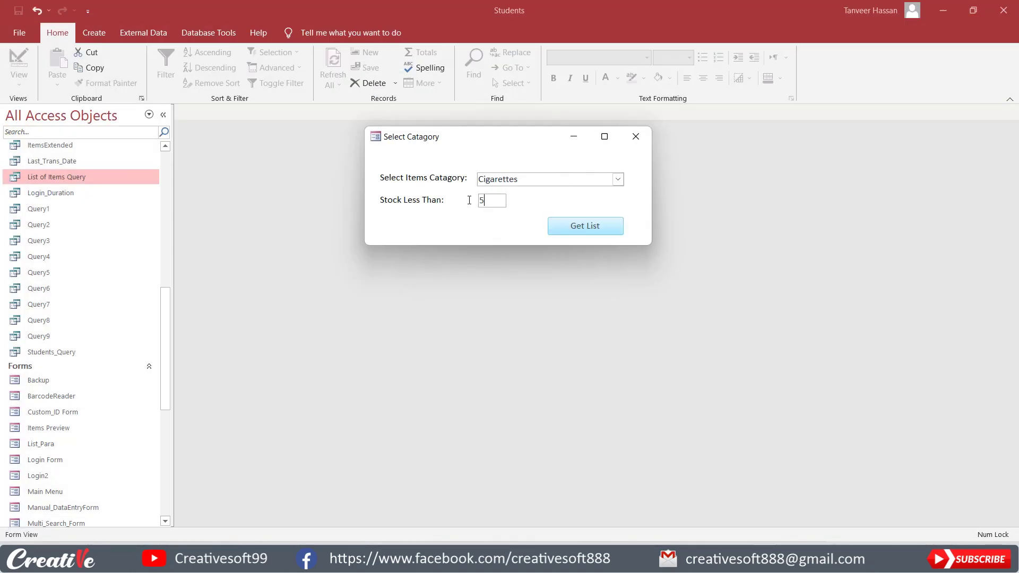
Step: Get the Cigarettes list for stock less than 5 and again for less than 10, closing each report after checking it
click(590, 231)
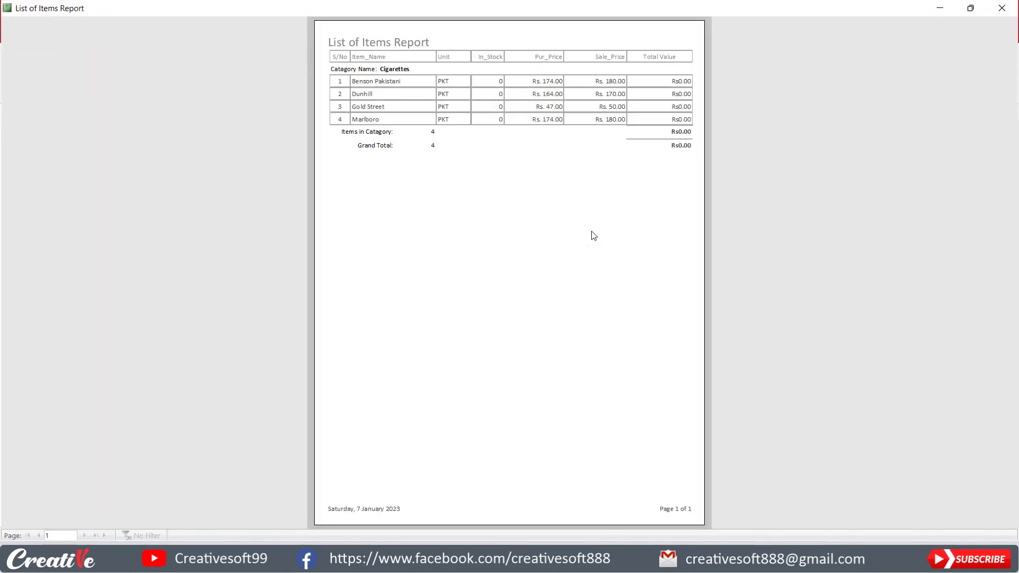
click(1001, 8)
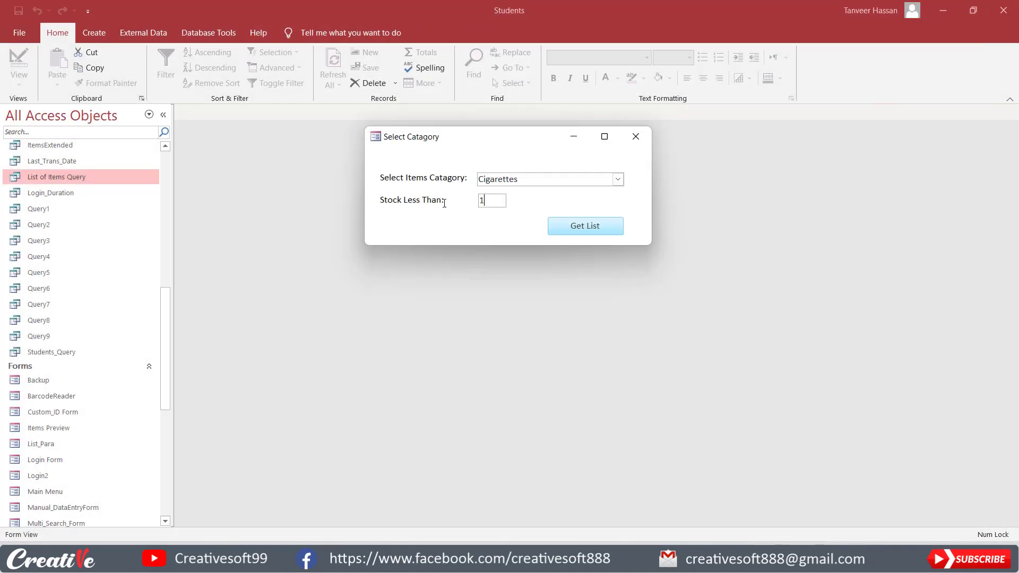
text(0)
click(594, 227)
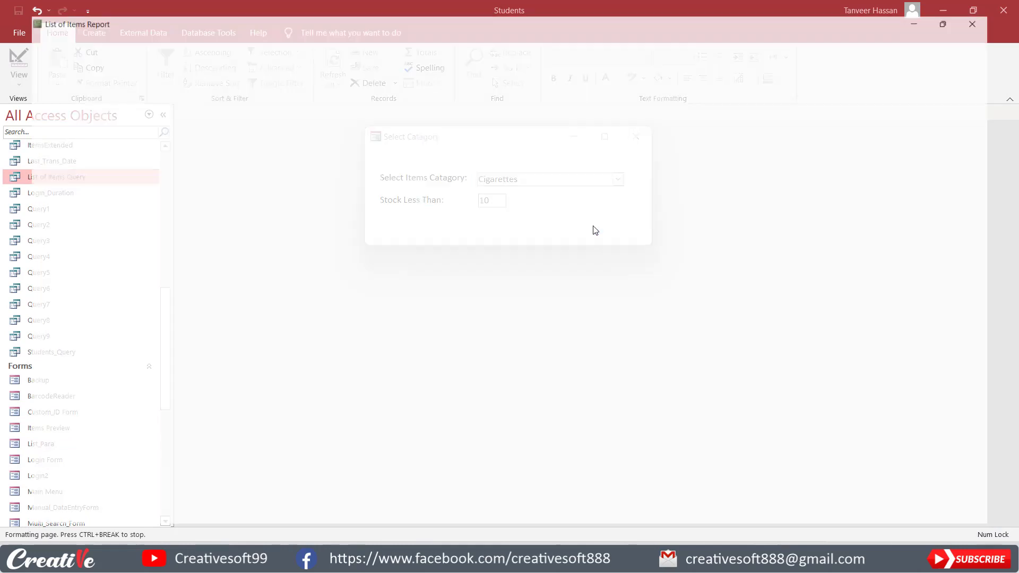
click(1002, 8)
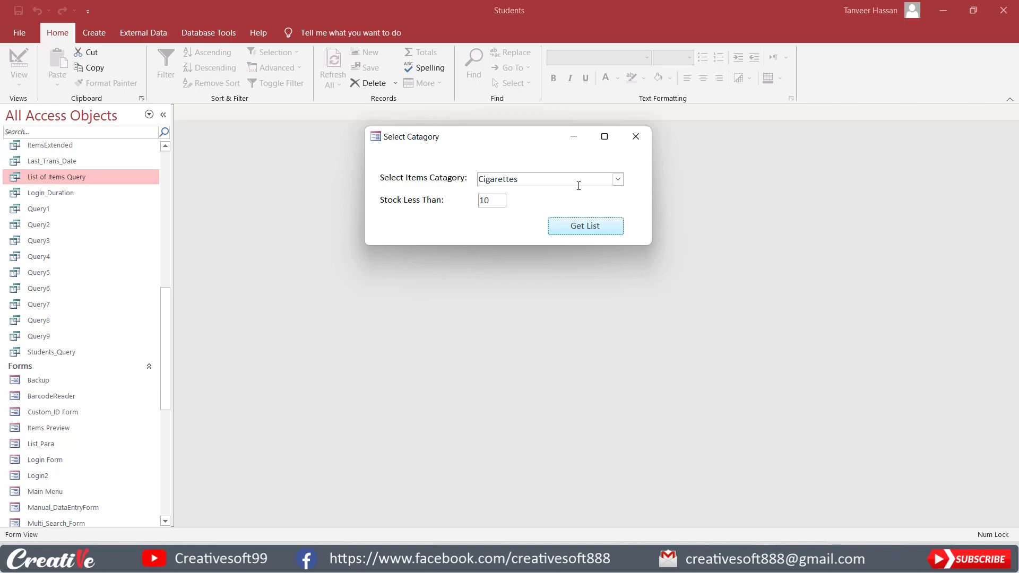
Step: Change the category to Biscutes, get the list for stock less than 10, and close the report after checking In_Stock
click(617, 179)
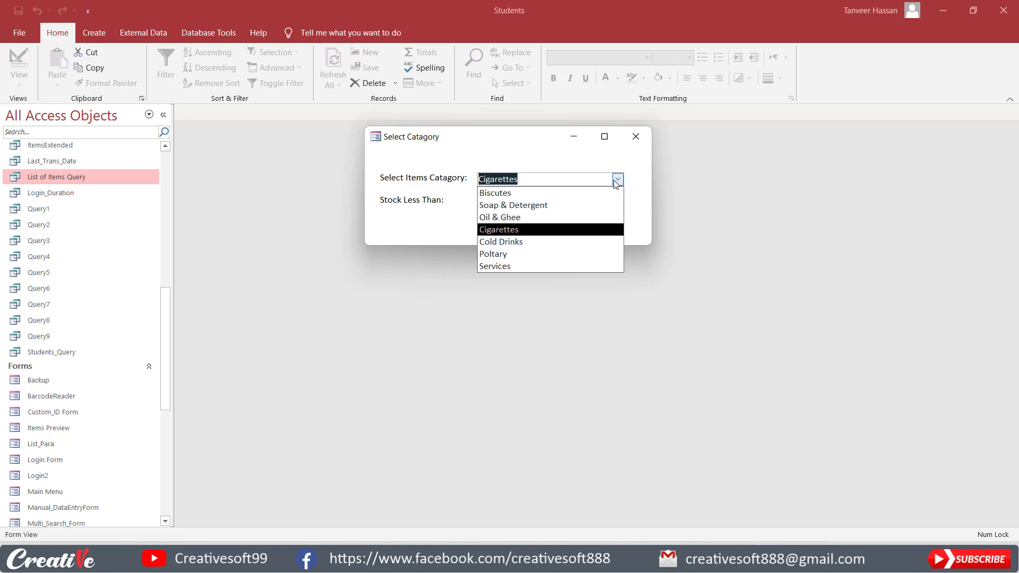
click(499, 193)
click(589, 225)
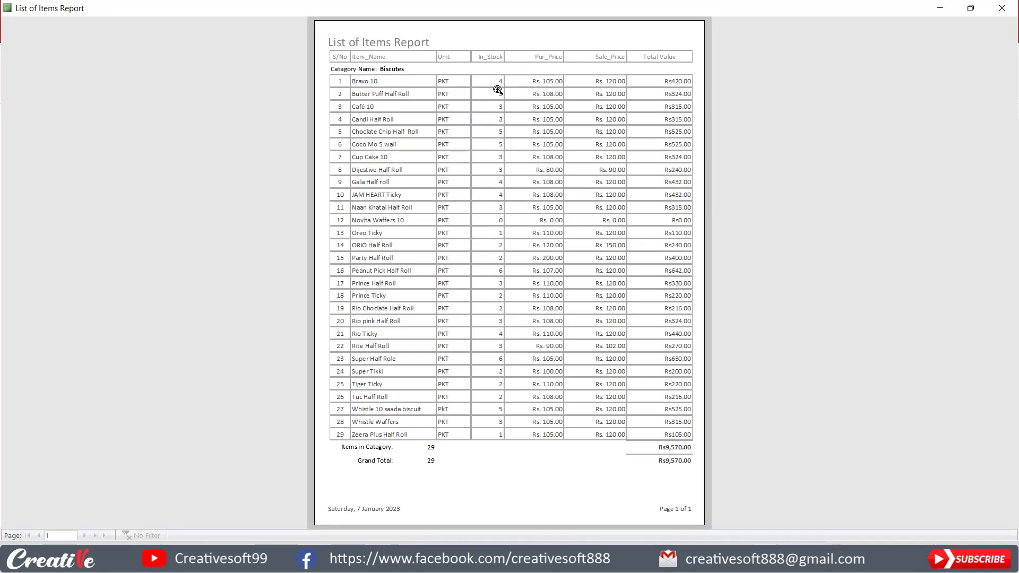
click(1002, 8)
Step: Set Stock Less Than to 5, get the Biscutes list, and check the In_Stock values before closing the report
drag(498, 200, 453, 200)
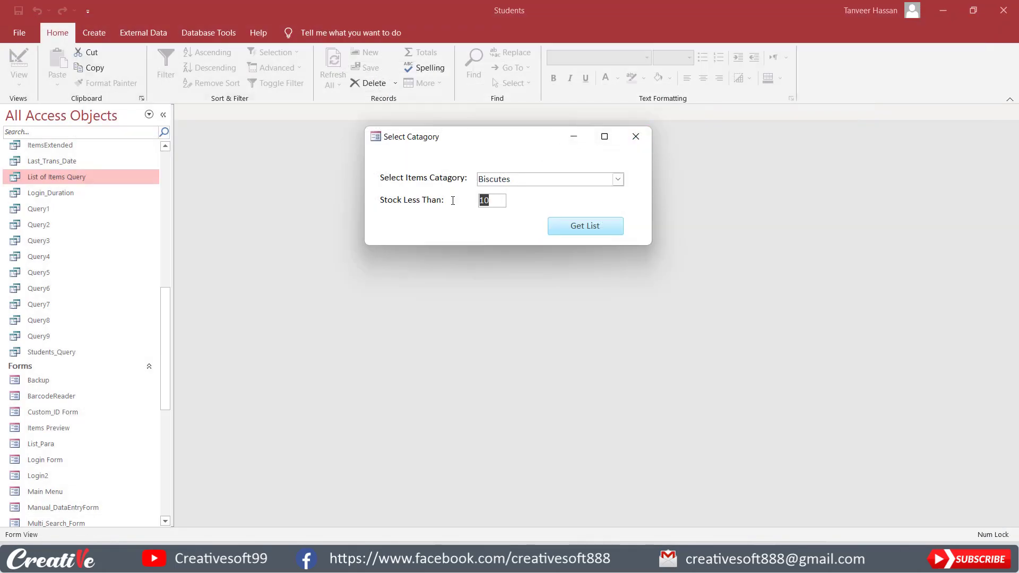
text(5)
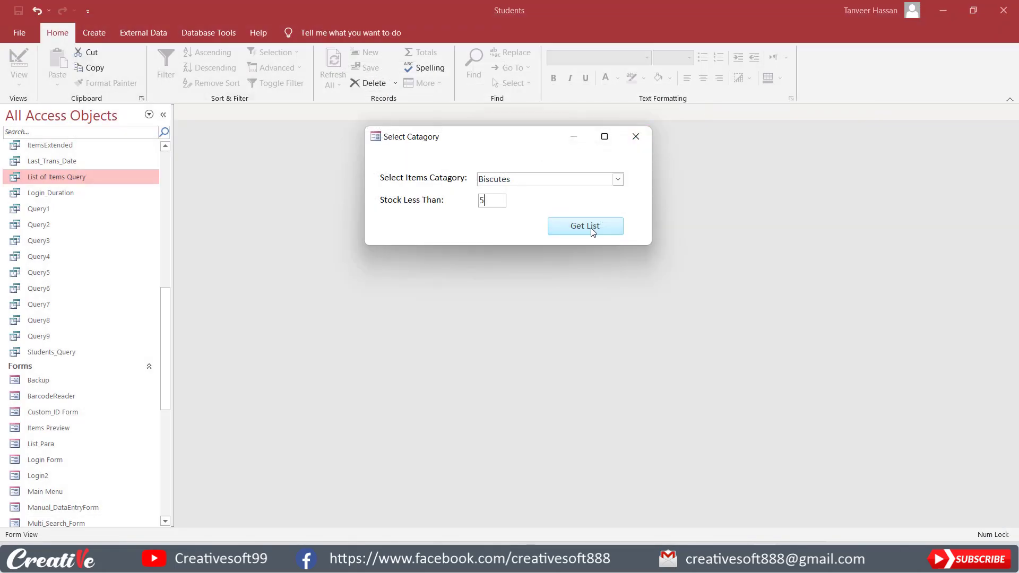
click(589, 227)
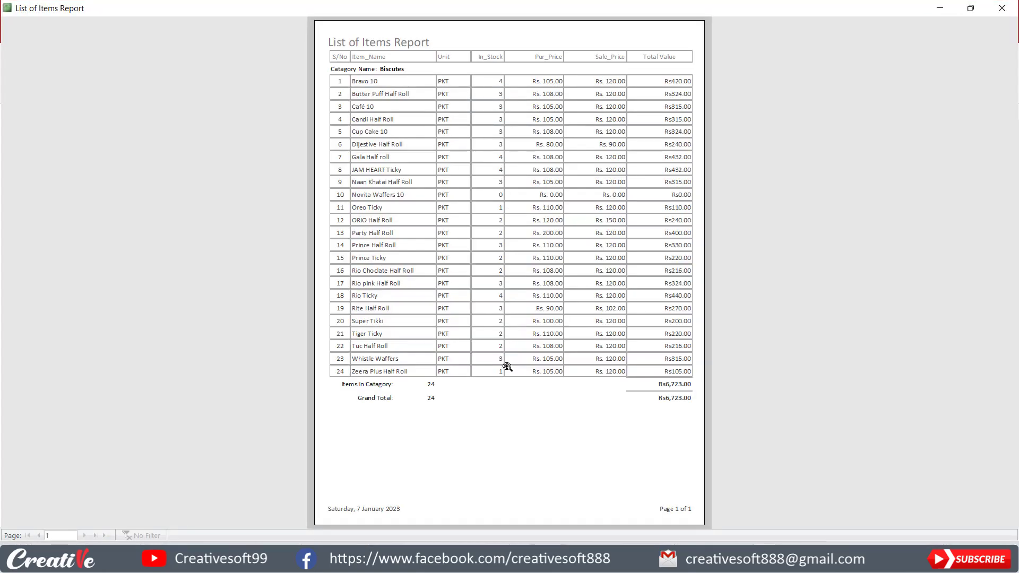
click(1002, 8)
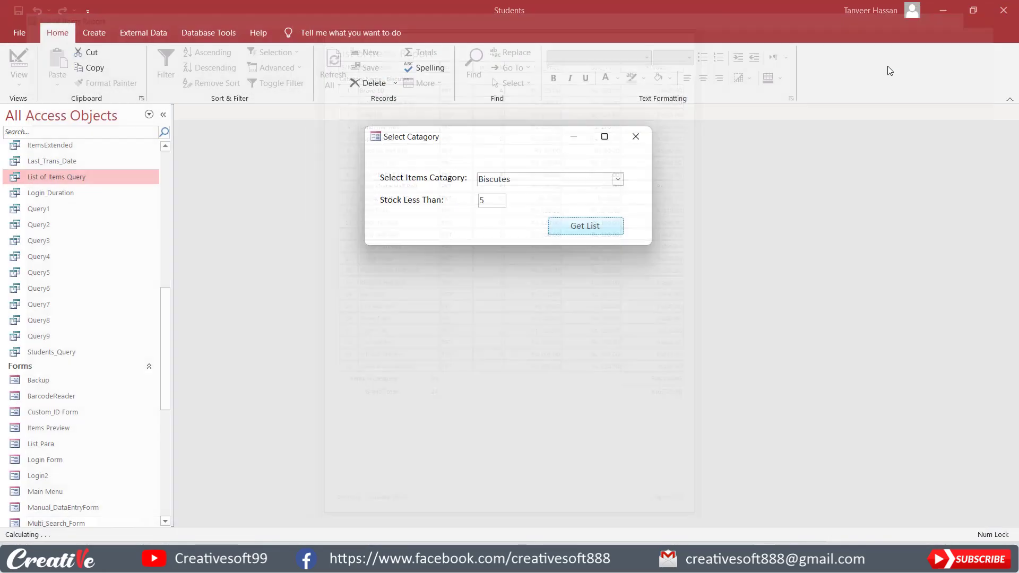
Step: Set Stock Less Than to 4, get the Biscutes list, and check the In_Stock values before closing the report
drag(493, 203, 467, 202)
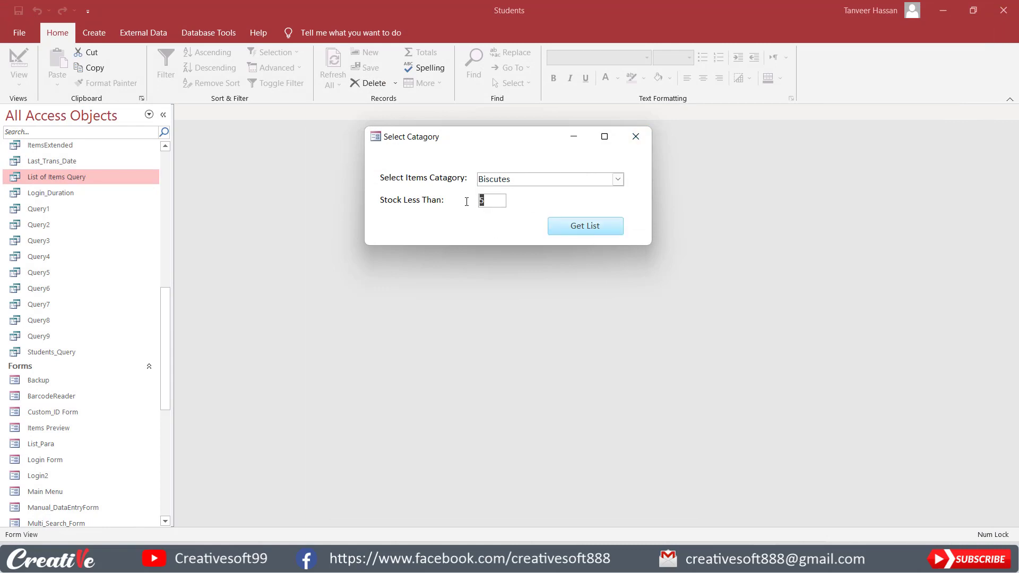
text(4)
click(591, 229)
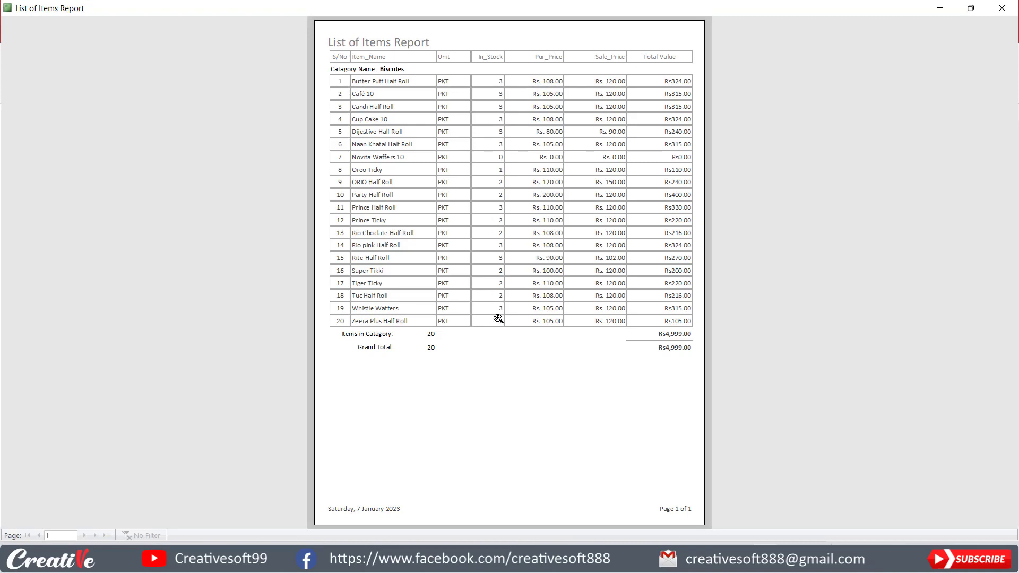
click(1002, 8)
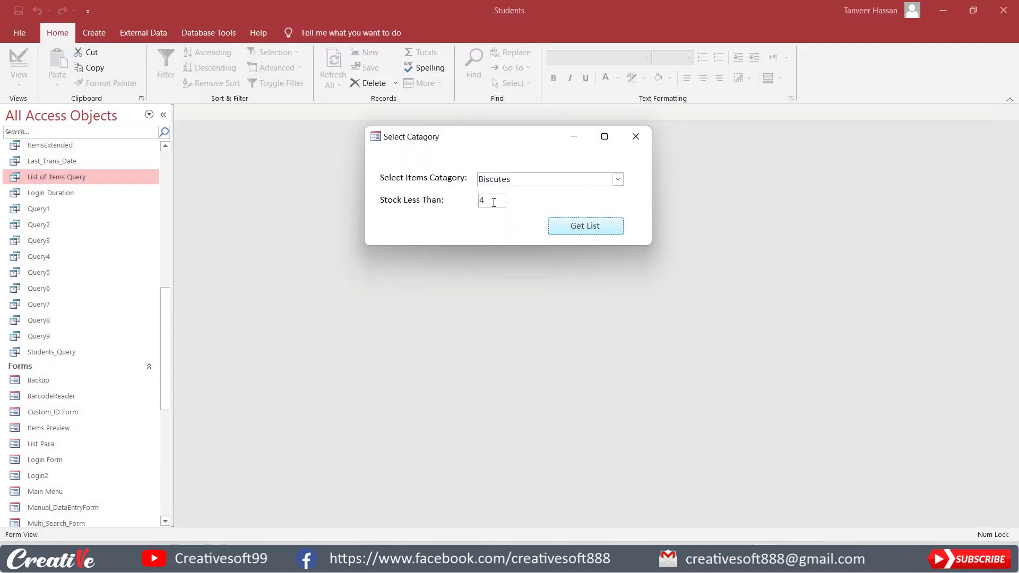
Step: Set Stock Less Than to 3, get the Biscutes list, and check the listed items before closing the report
drag(494, 203, 469, 203)
text(3)
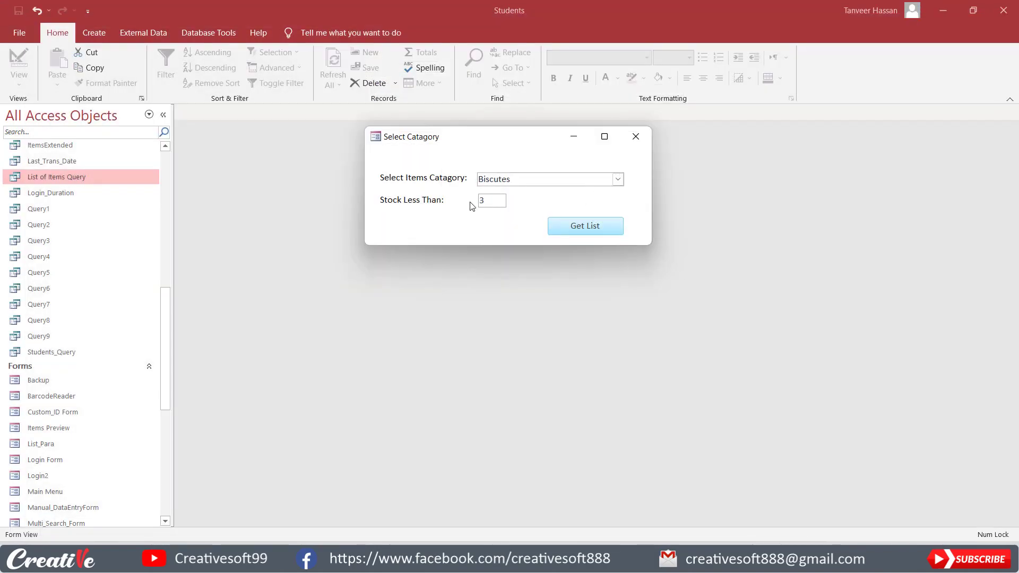
click(599, 225)
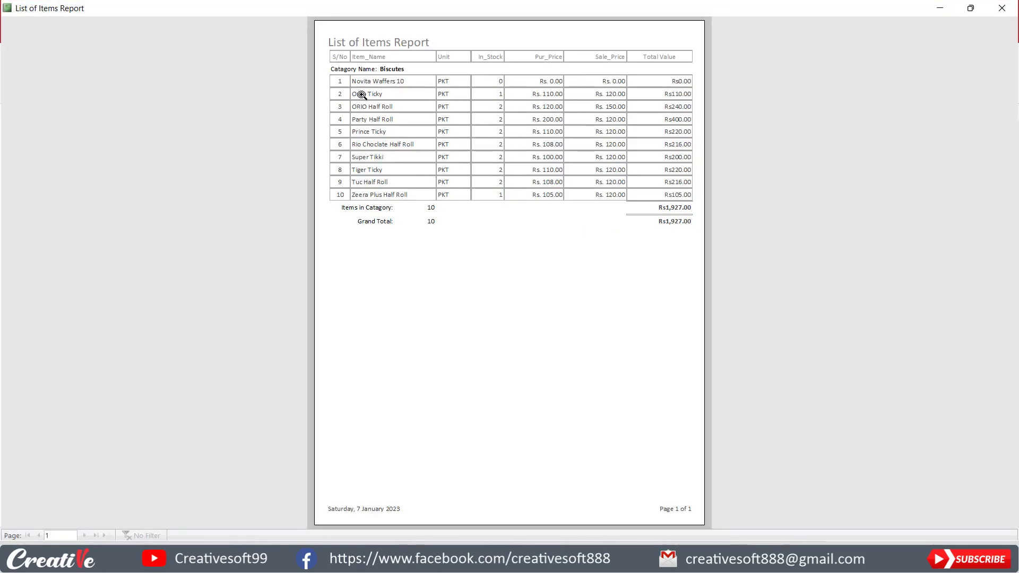
click(1001, 7)
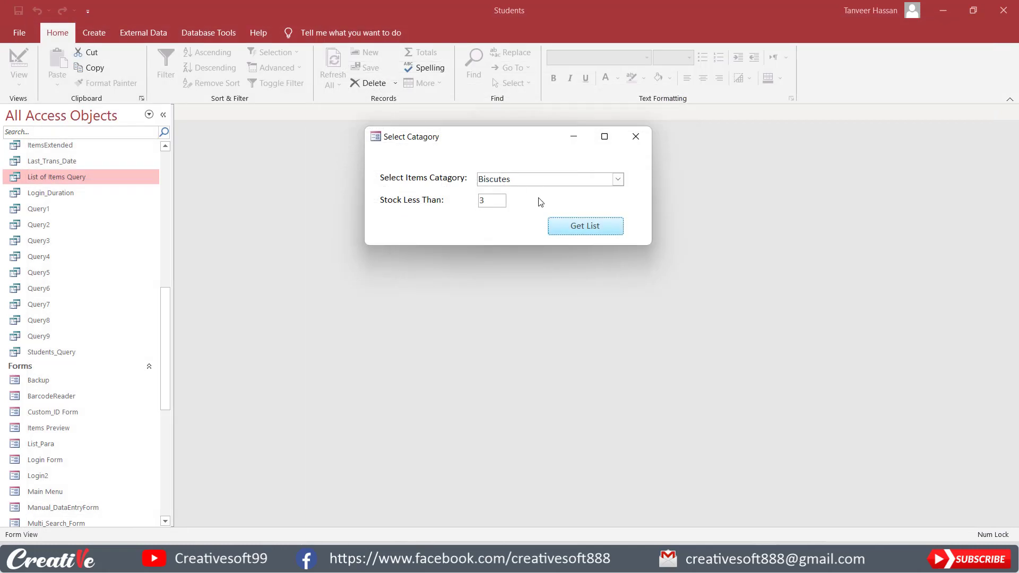
Step: Switch the List_Para form to Design View and open List of Items Query in Design View to review its criteria
right_click(525, 209)
click(555, 245)
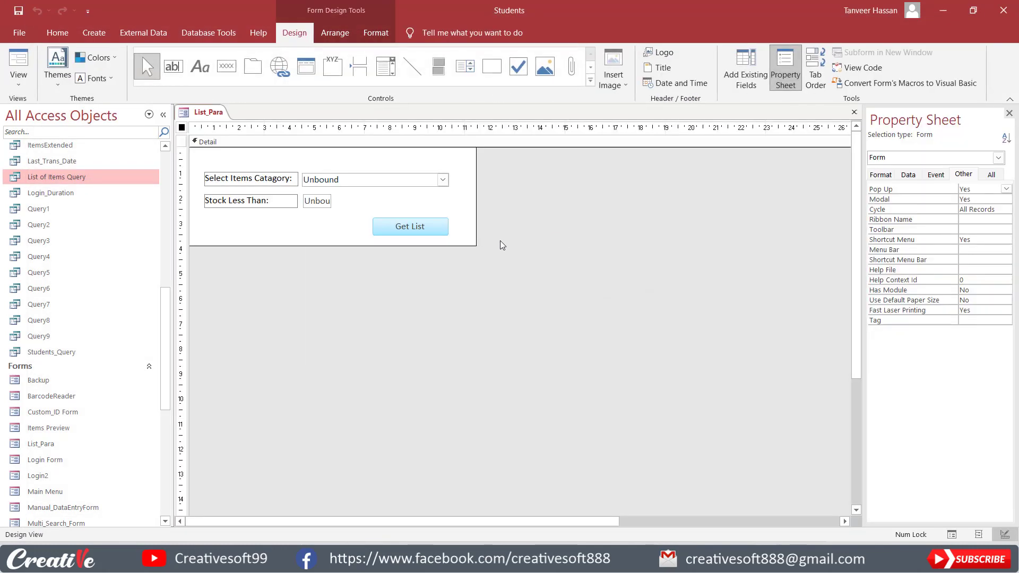
click(75, 178)
click(83, 201)
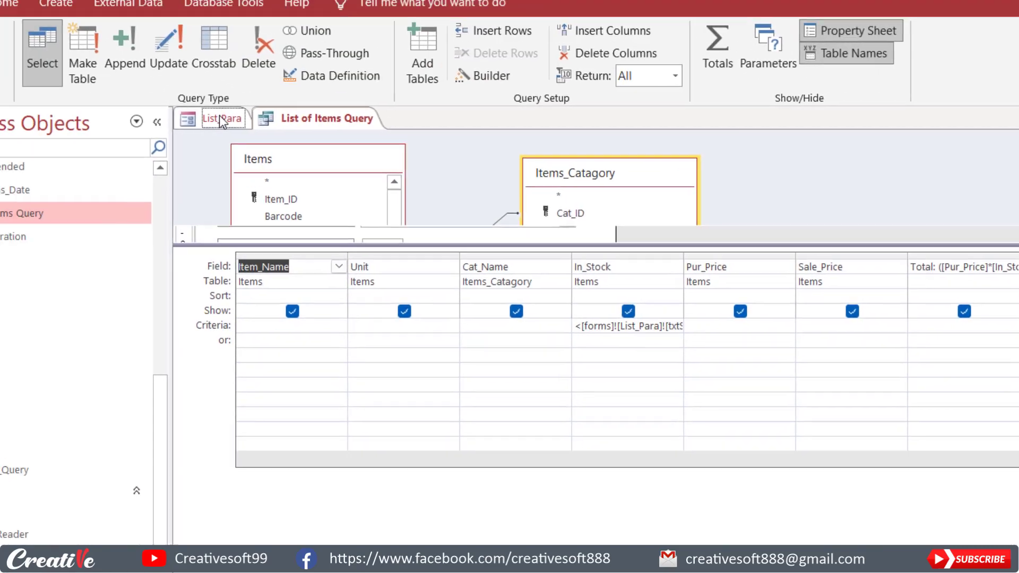
Step: Close List of Items Query, return the List_Para form to Form View, and move its window toward the middle of the workspace
click(53, 25)
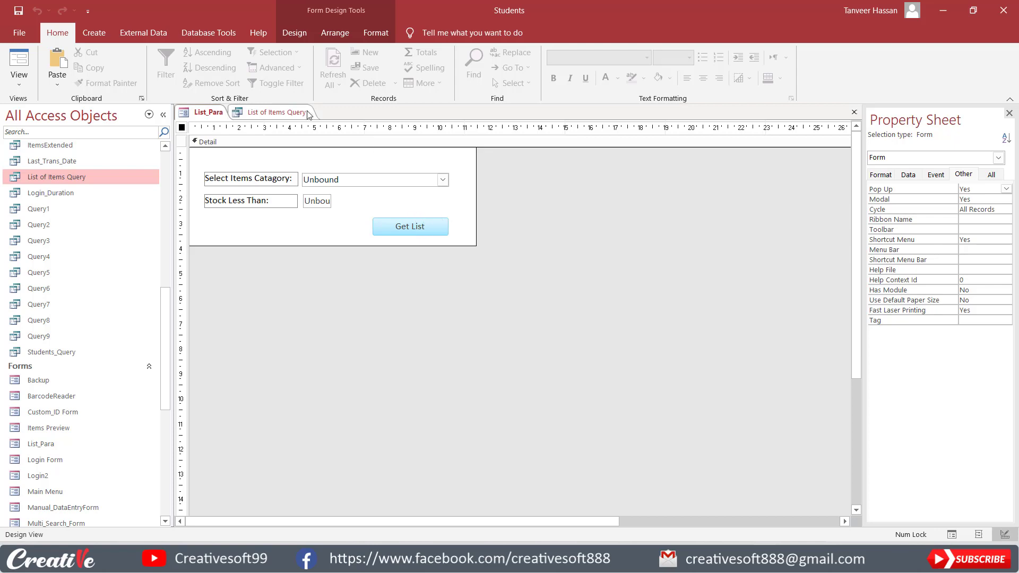
click(283, 113)
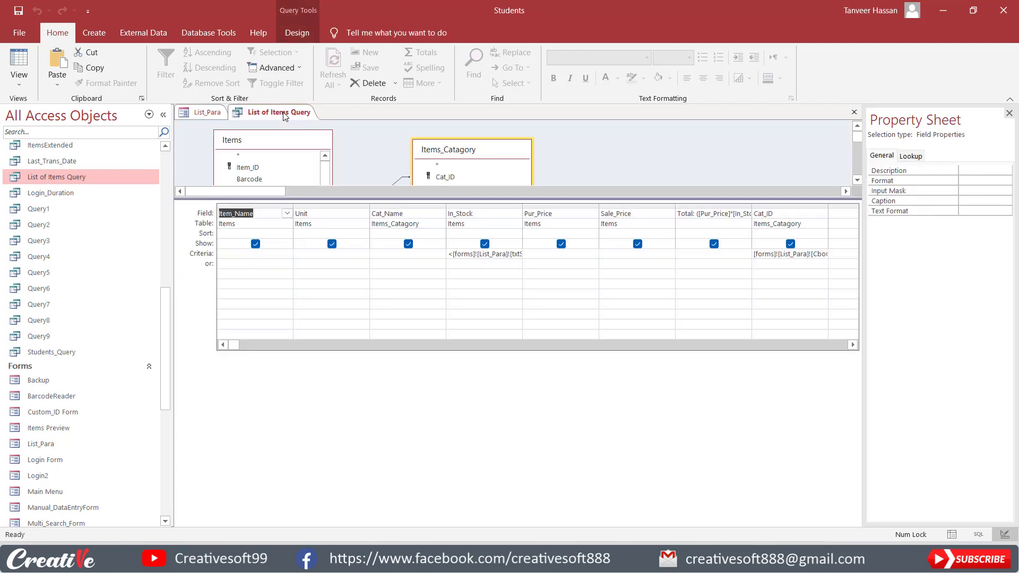
click(854, 112)
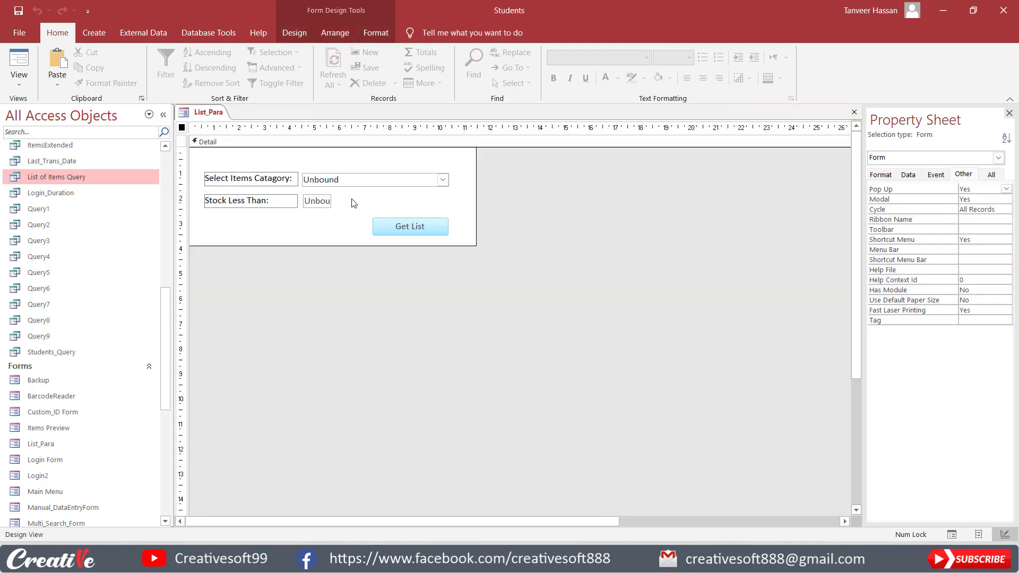
click(19, 61)
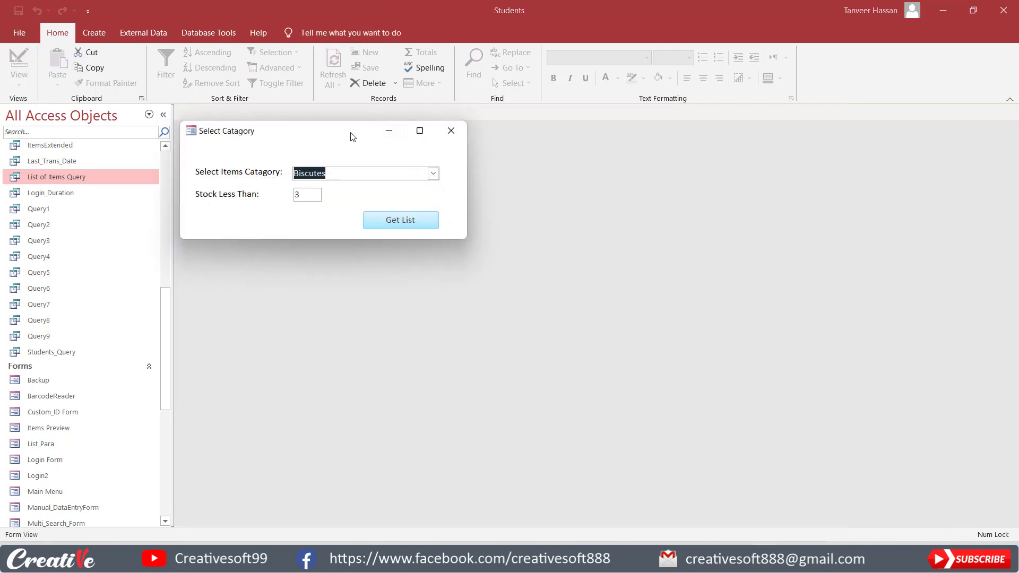
drag(350, 134, 503, 139)
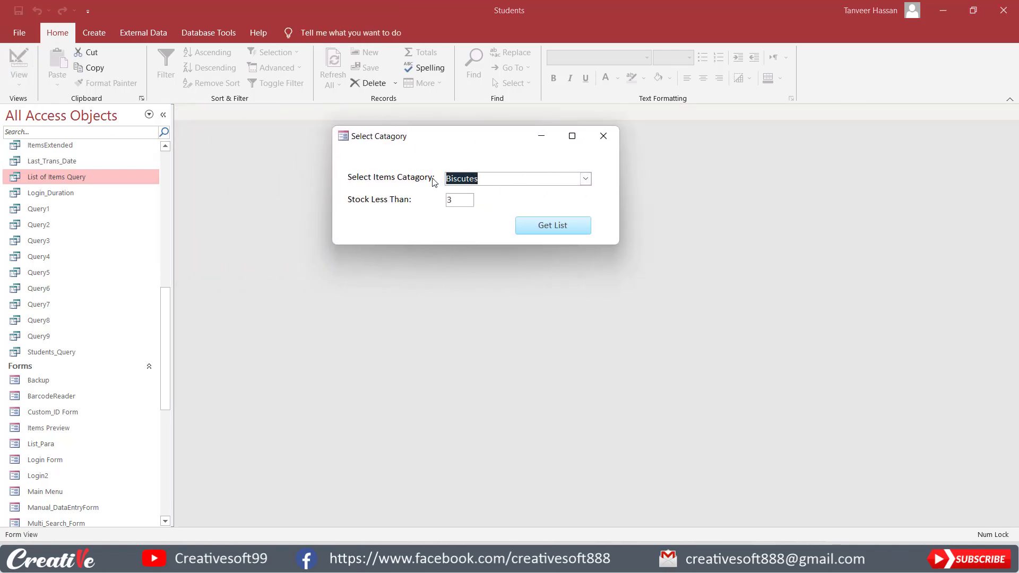
Step: Review the available item categories and clear the Biscutes selection so the category is empty
click(586, 178)
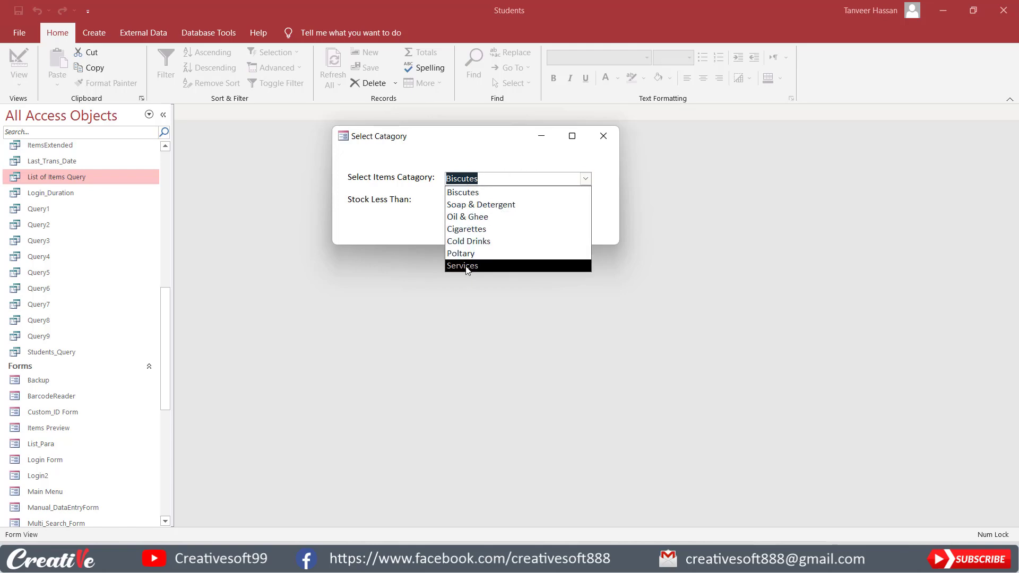
click(496, 179)
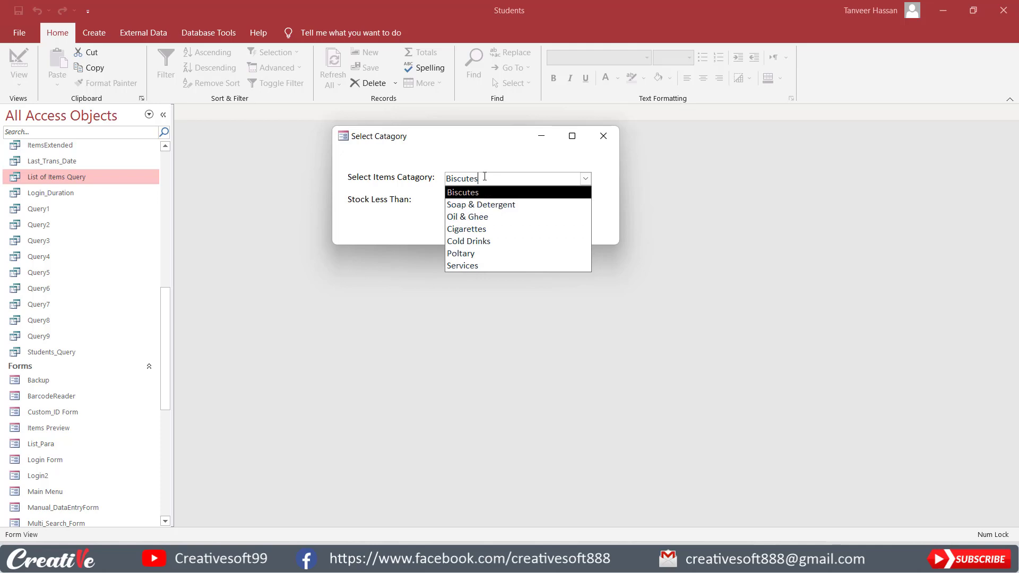
drag(479, 178, 445, 179)
key(BackSpace)
click(469, 163)
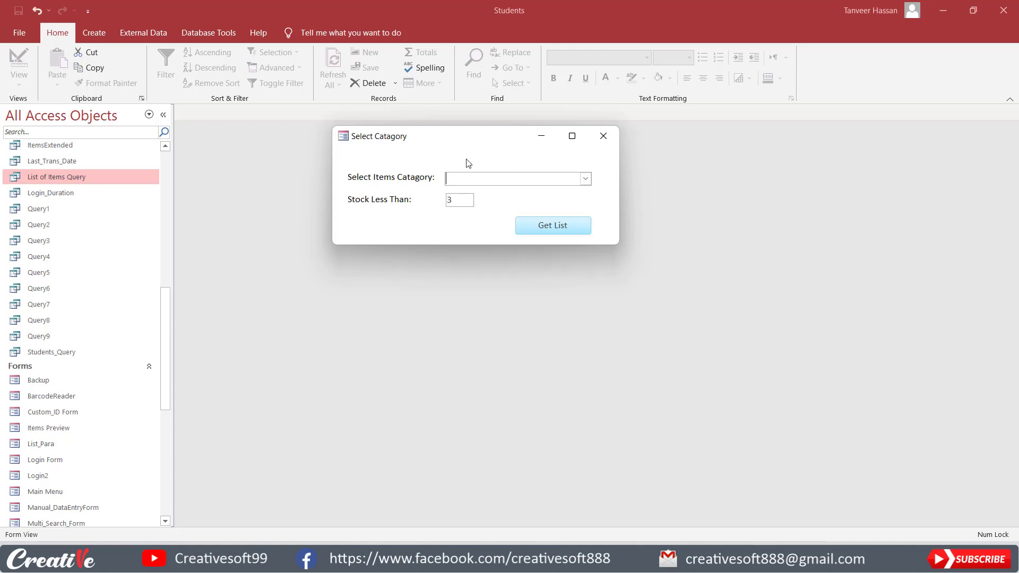
Step: Clear the Stock Less Than value and get the list with both filter fields empty
drag(456, 200, 431, 199)
key(BackSpace)
click(546, 227)
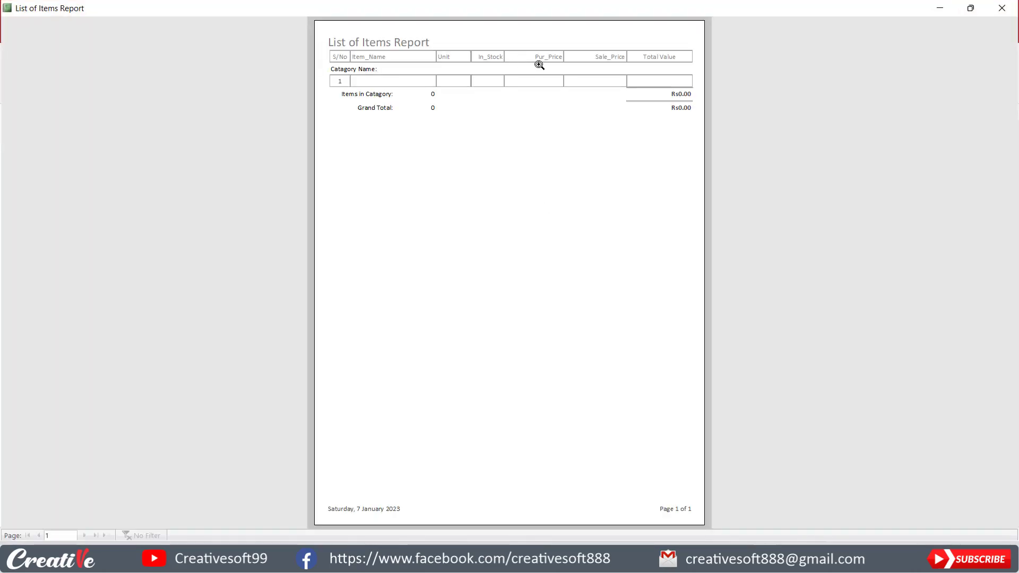
Step: Close the report, select the Biscutes category with Stock Less Than empty, get the list, and close the resulting report
click(1004, 13)
click(585, 178)
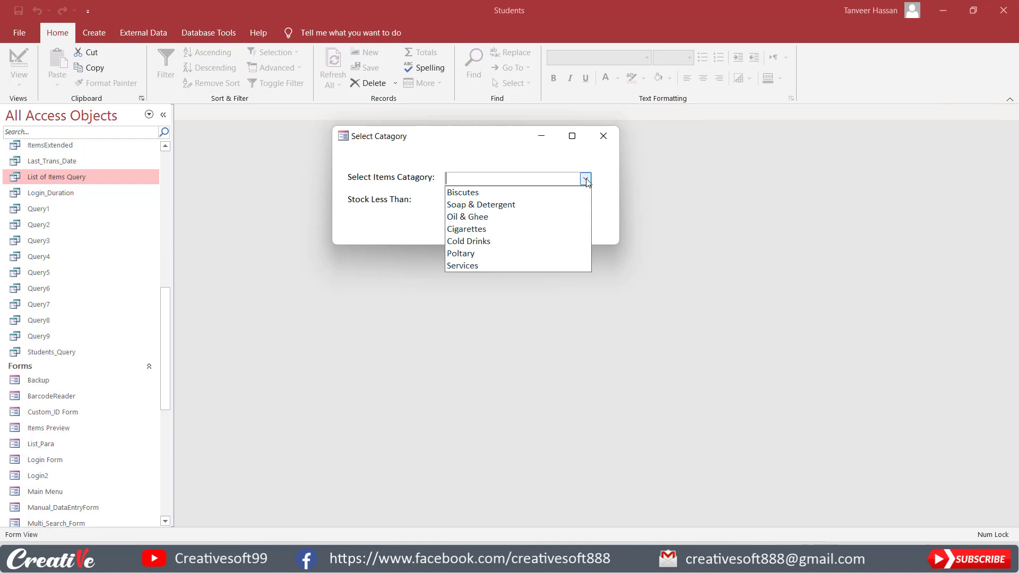
click(464, 193)
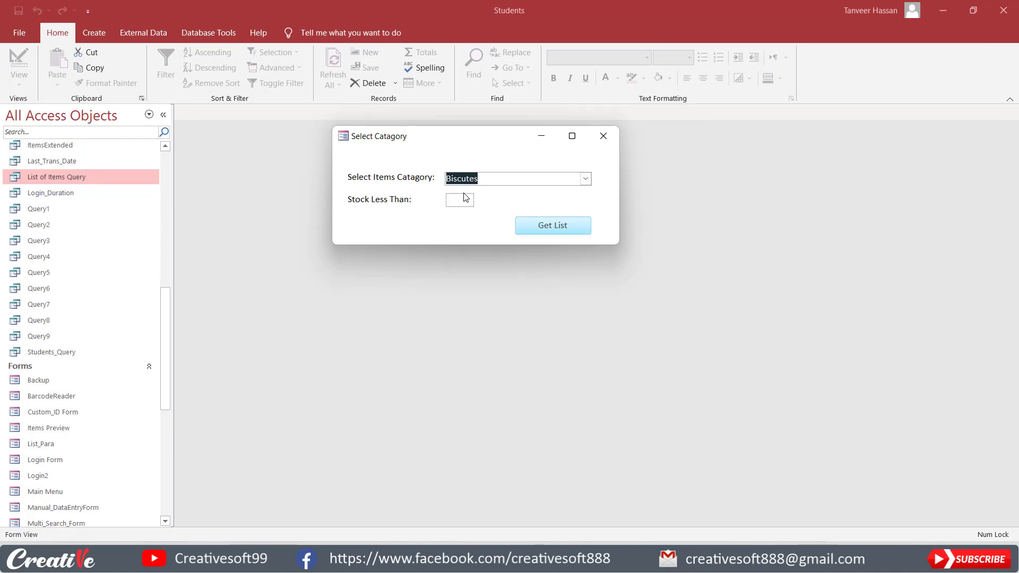
click(560, 229)
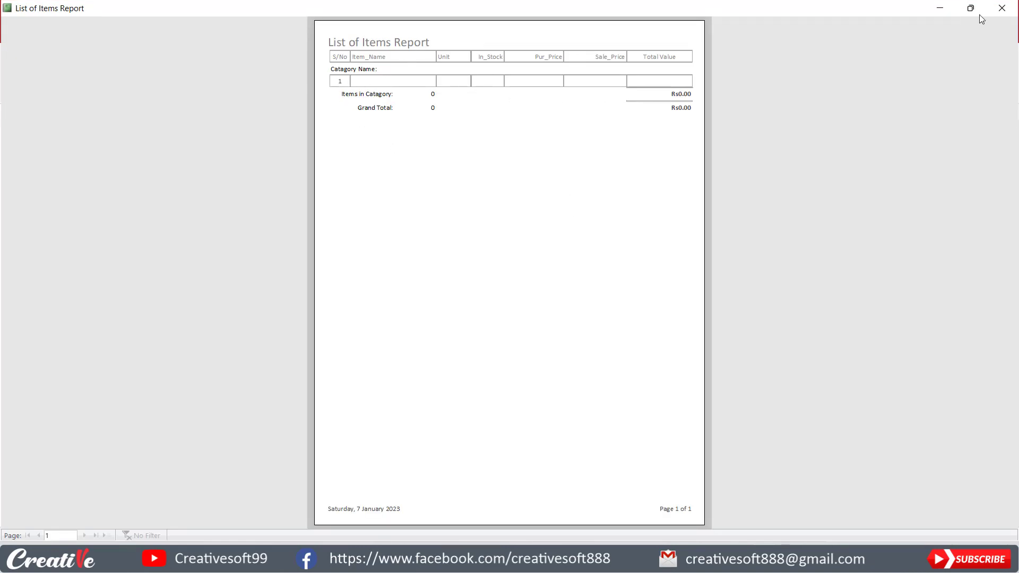
click(1002, 8)
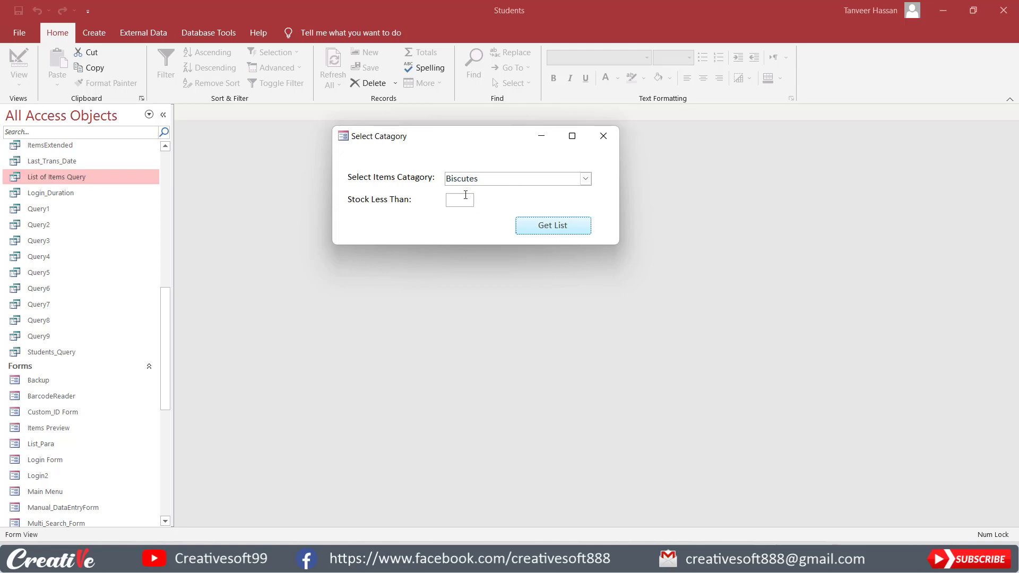
Step: Set Stock Less Than to 0 for the Biscutes category, get the list, and close the report
click(454, 199)
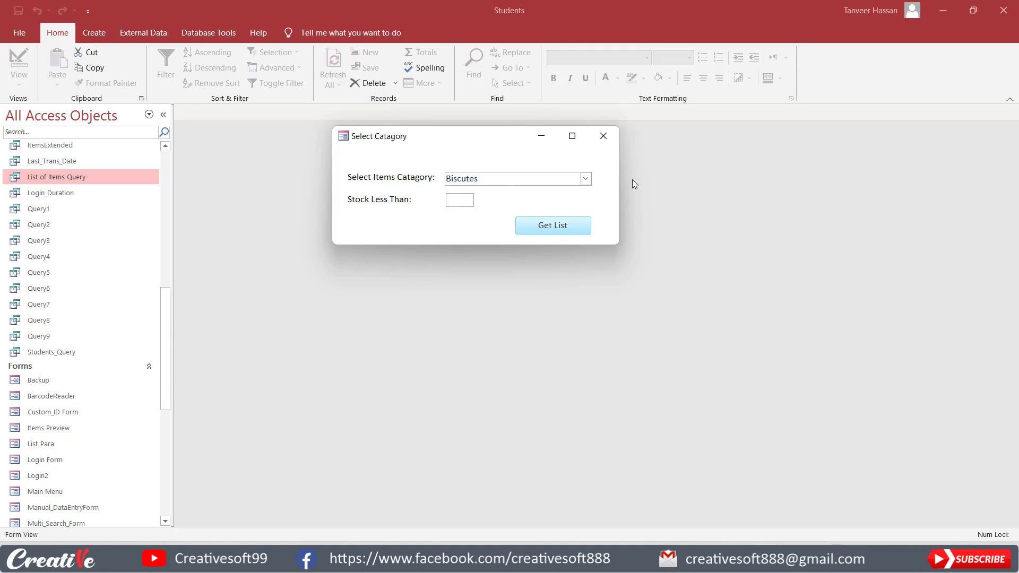
click(555, 223)
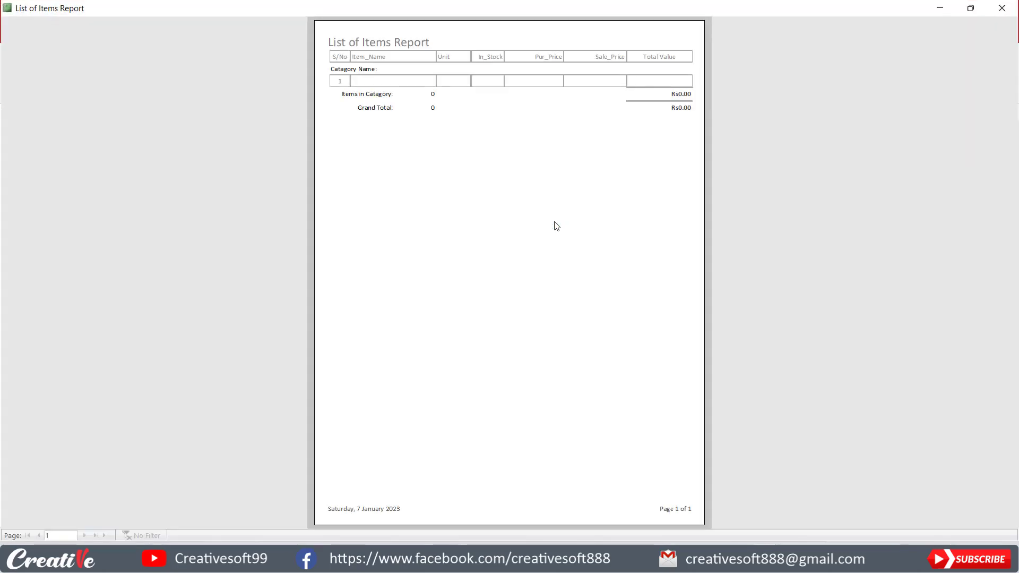
click(1002, 9)
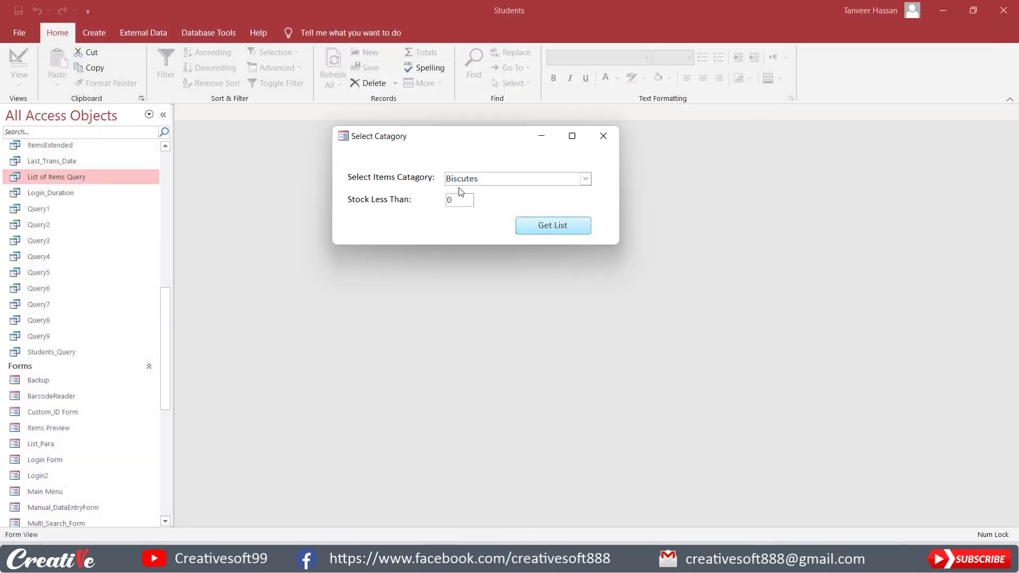
Step: Try to get the Biscutes list with * as the Stock Less Than value, and dismiss the error and macro dialogs
click(441, 200)
click(450, 201)
click(431, 198)
text(*)
click(568, 224)
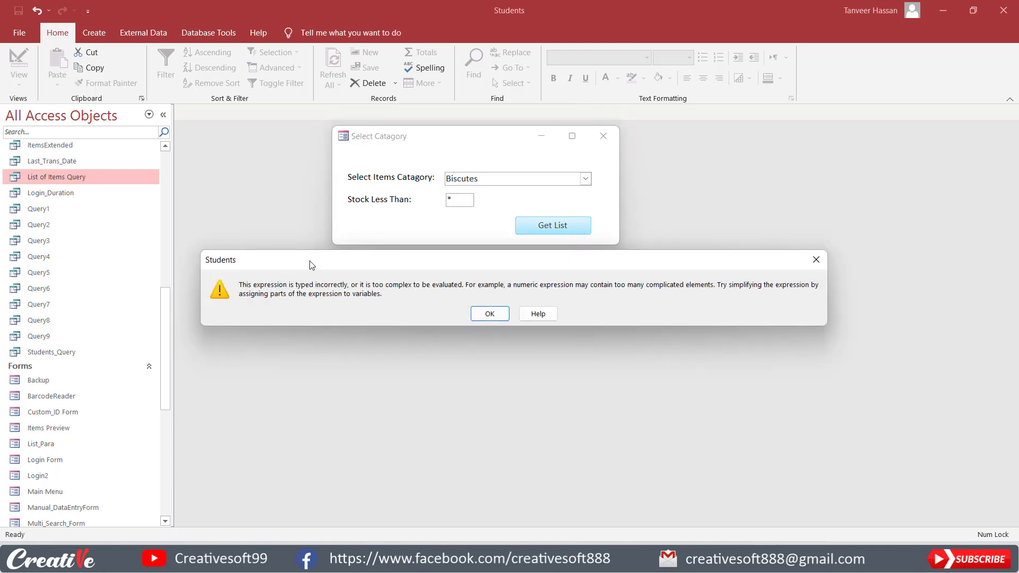
click(486, 313)
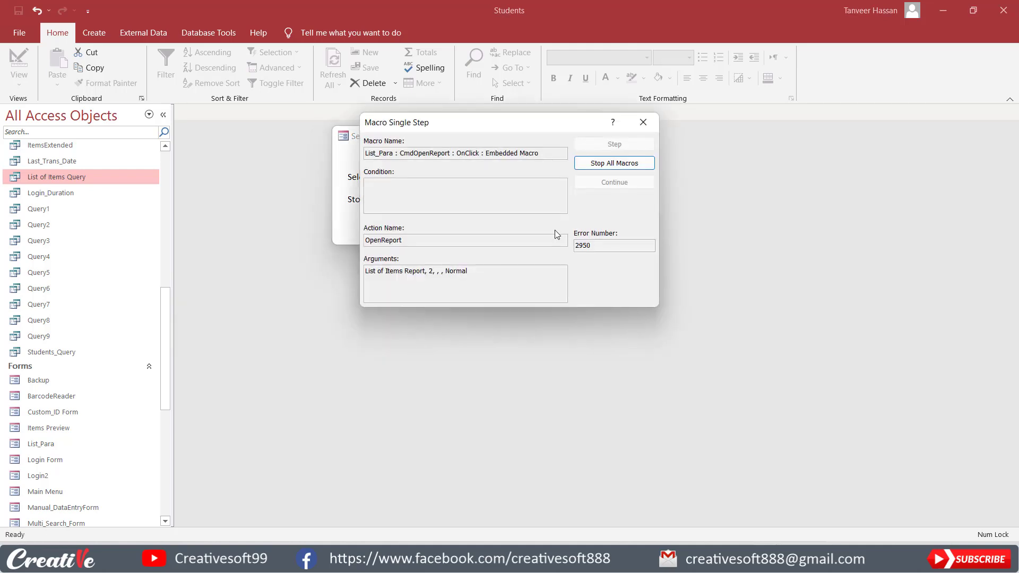
click(644, 123)
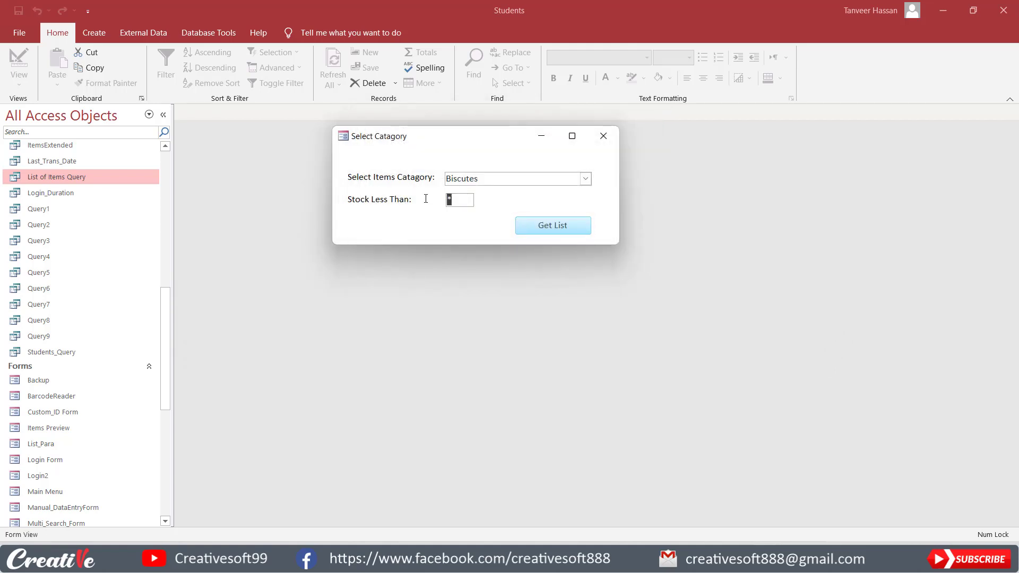
Step: Set Stock Less Than to 100, get the Biscutes list, and close the report
text(100)
click(570, 234)
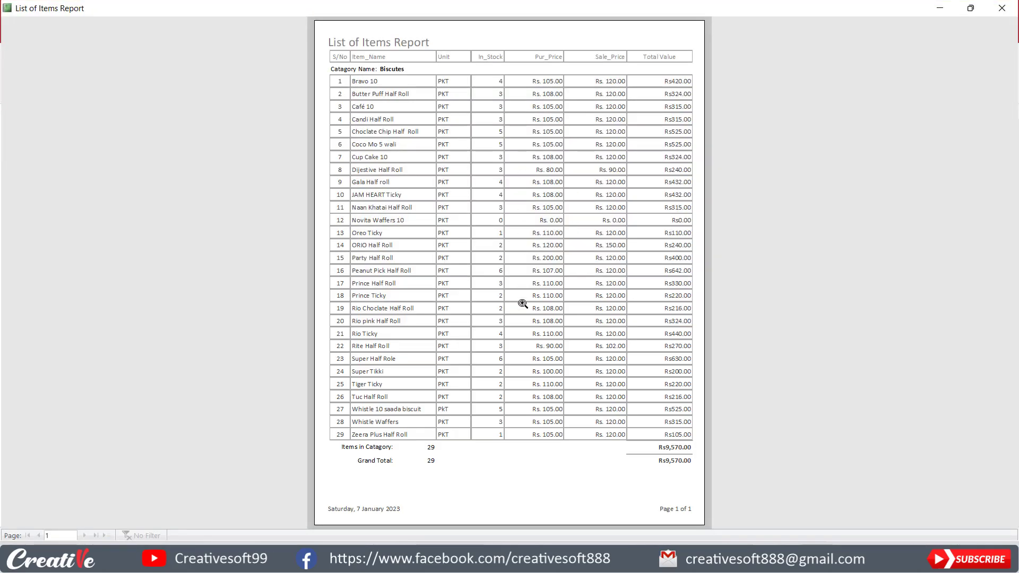
click(1010, 13)
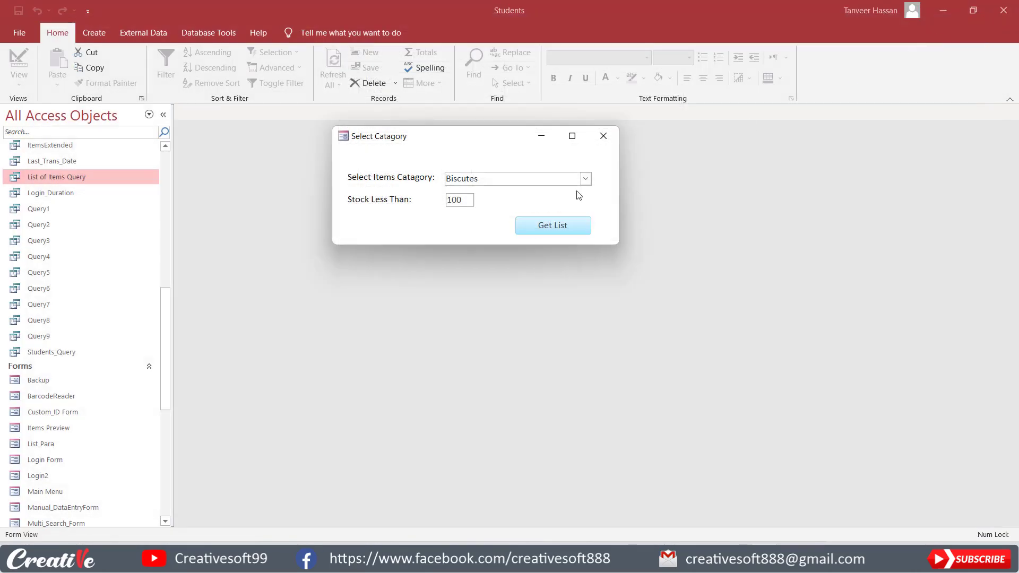
Step: Raise Stock Less Than to 100000, get the Biscutes list again, and close the report
drag(458, 201, 433, 201)
text(10000)
click(558, 228)
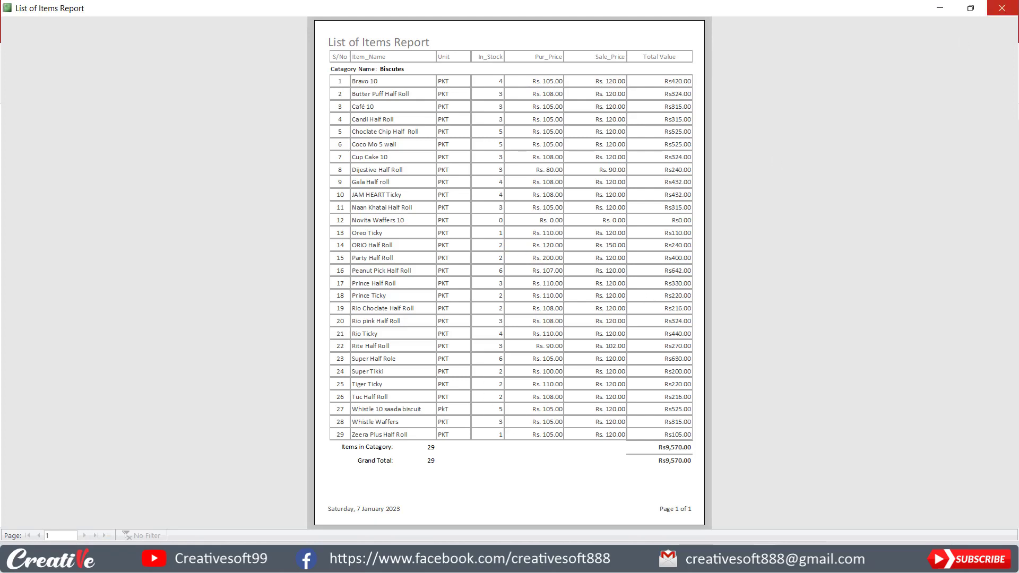
click(1011, 10)
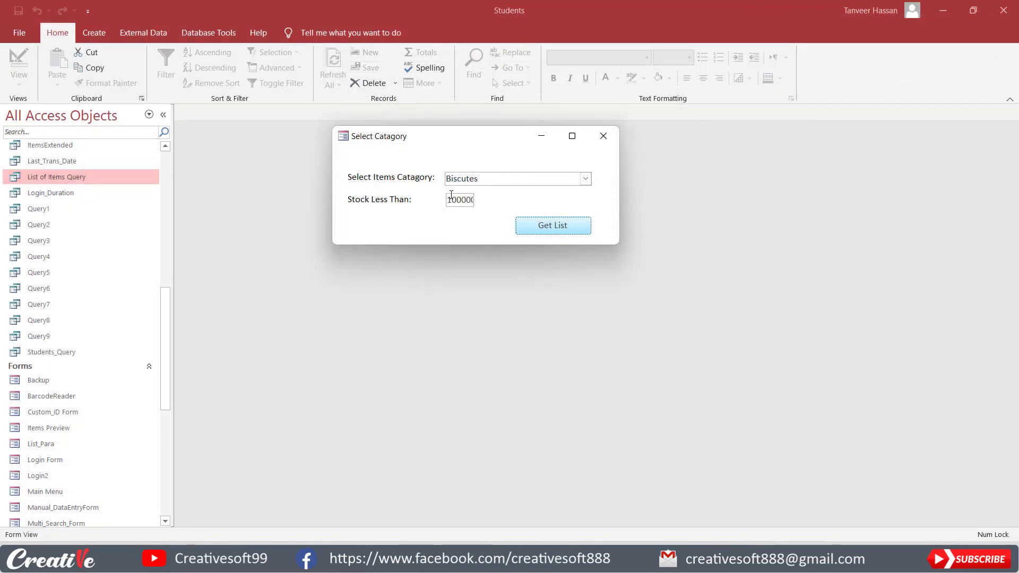
Step: Clear the Stock Less Than value and review the available item categories, keeping Biscutes selected
drag(449, 199, 495, 199)
key(BackSpace)
click(503, 178)
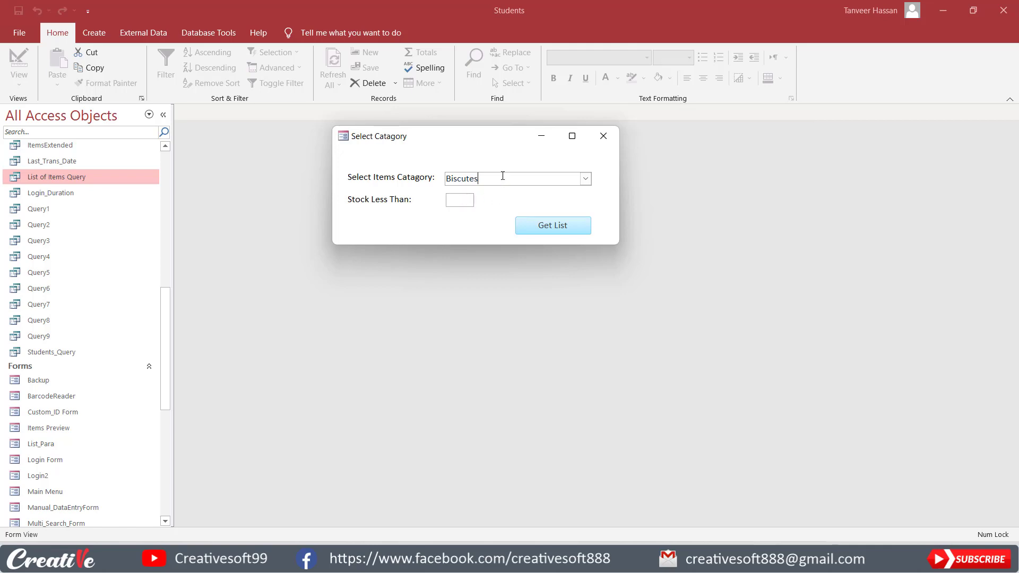
click(585, 178)
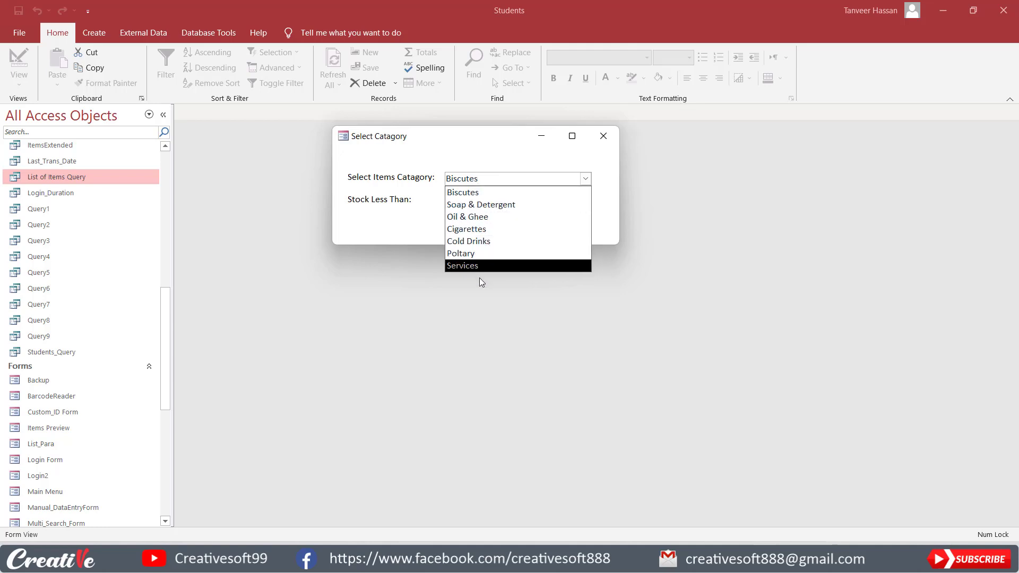
click(496, 160)
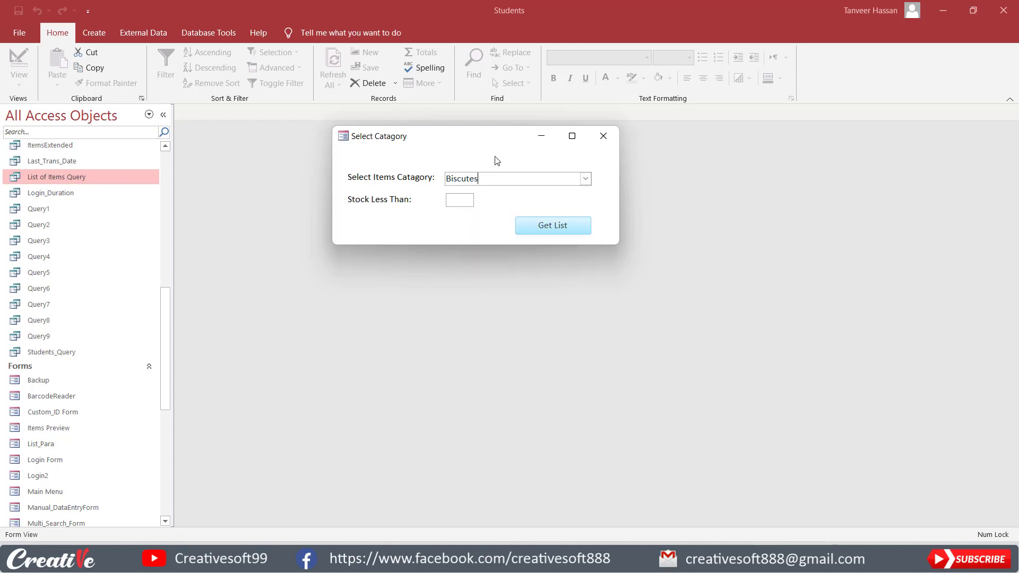
Step: Close the List_Para form saving its design changes, and run List of Items Report directly with both parameters blank, closing it after viewing
click(606, 135)
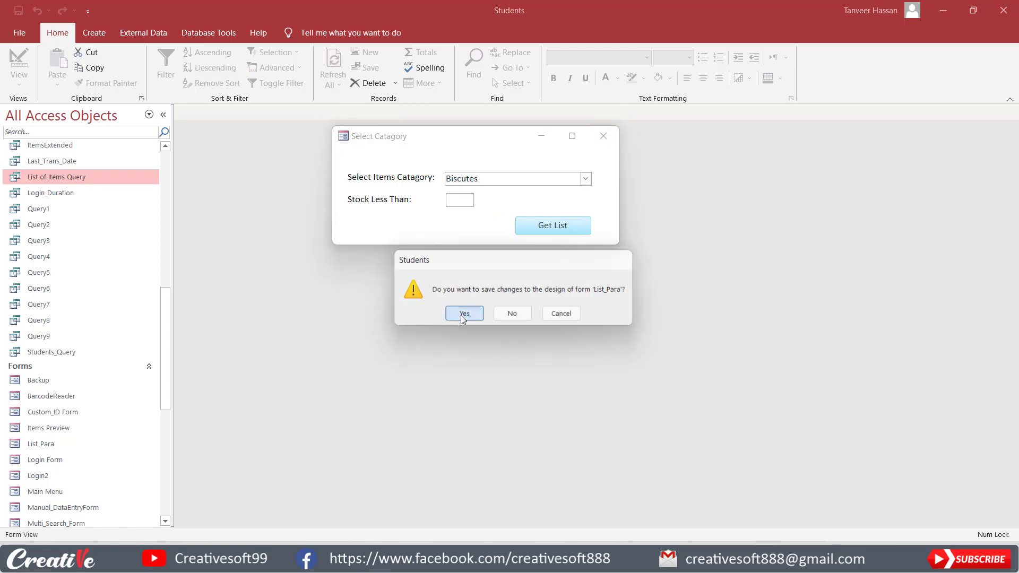
click(464, 314)
scroll(167, 323, down, 2)
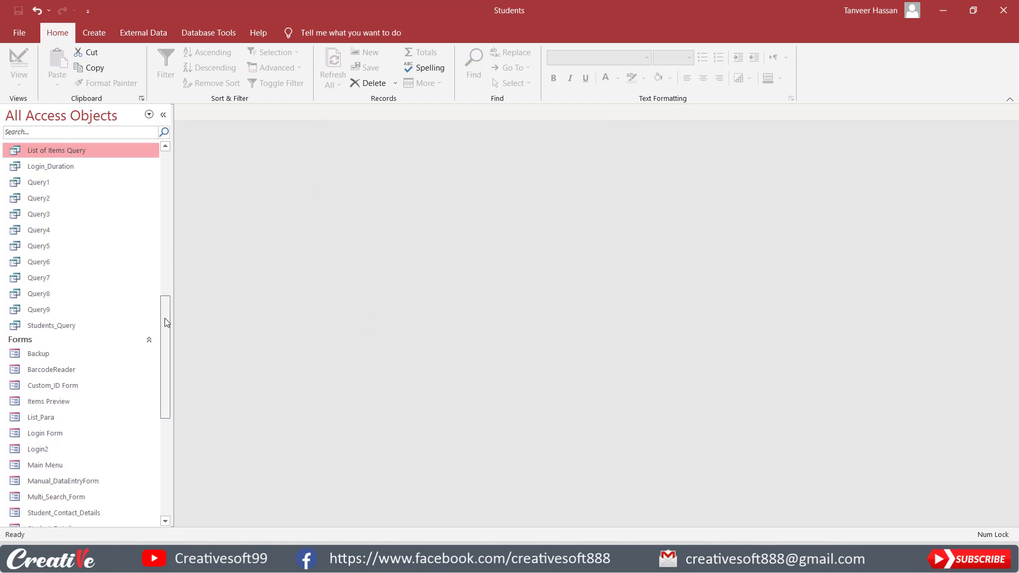
drag(167, 322, 164, 425)
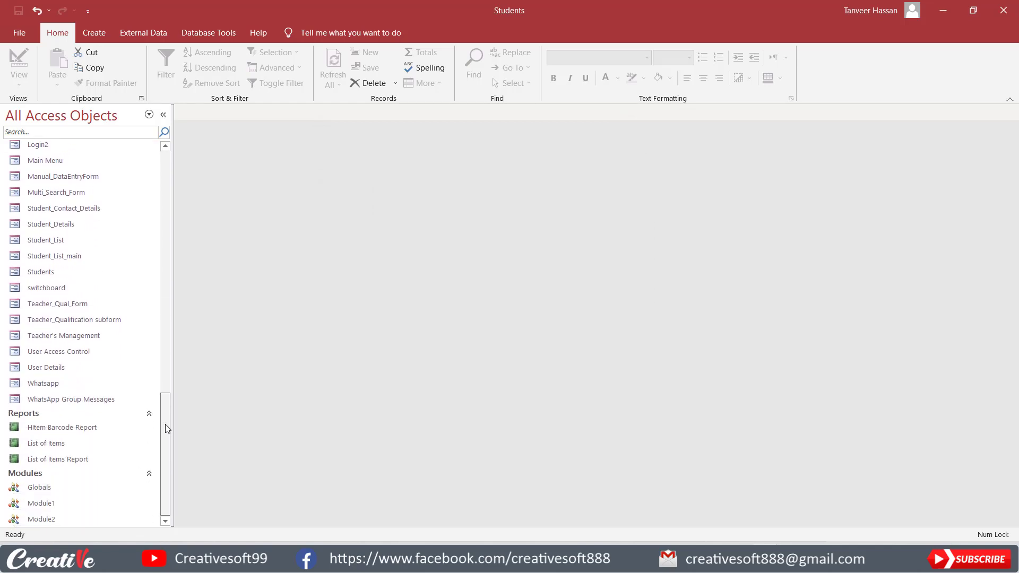
double_click(65, 461)
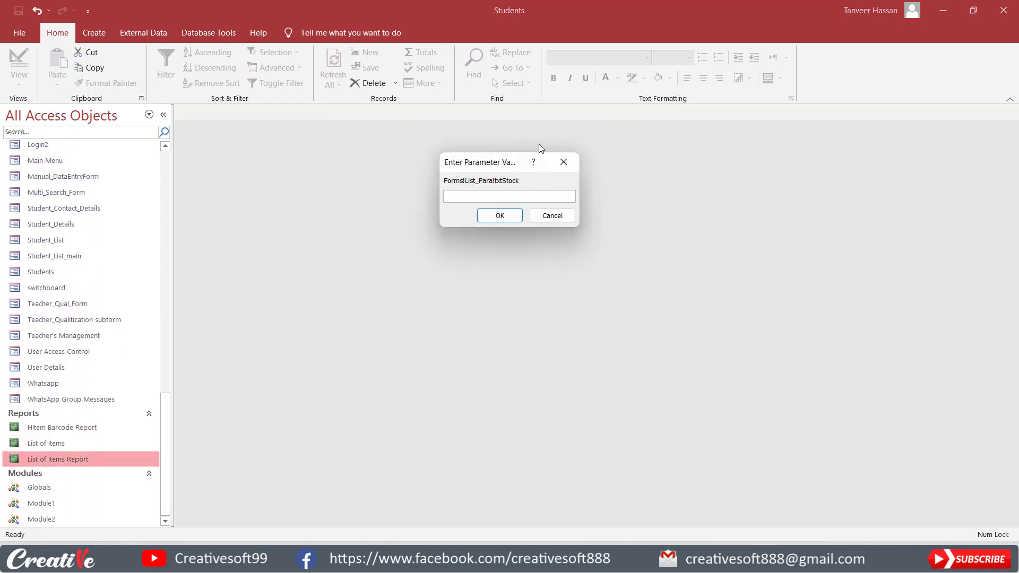
click(502, 217)
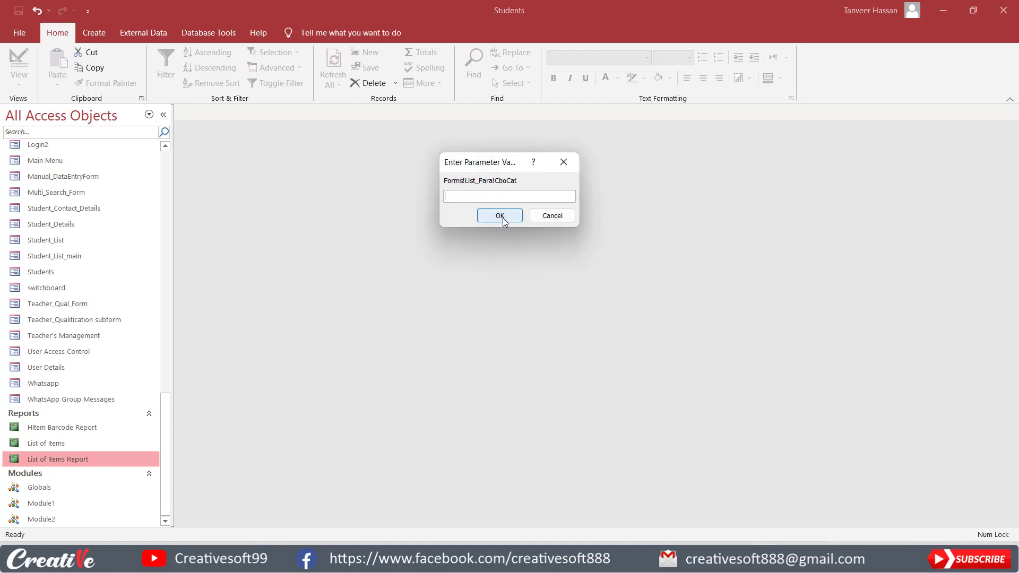
click(503, 218)
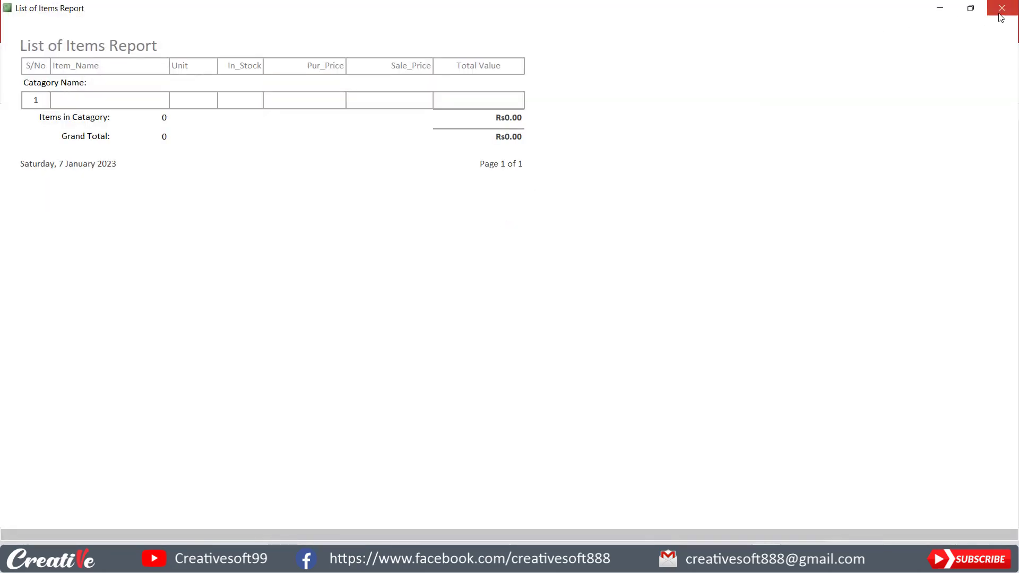
click(1001, 11)
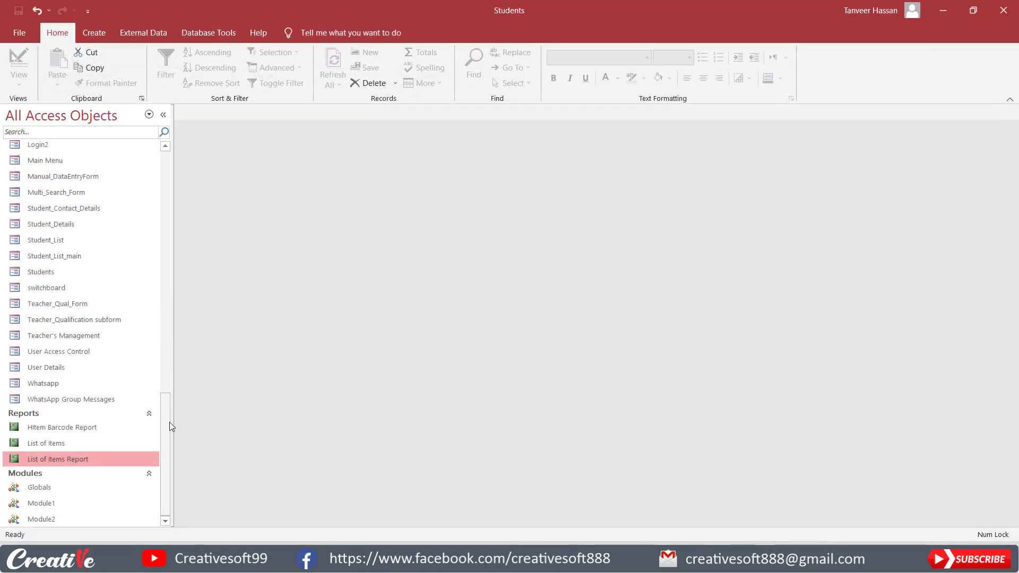